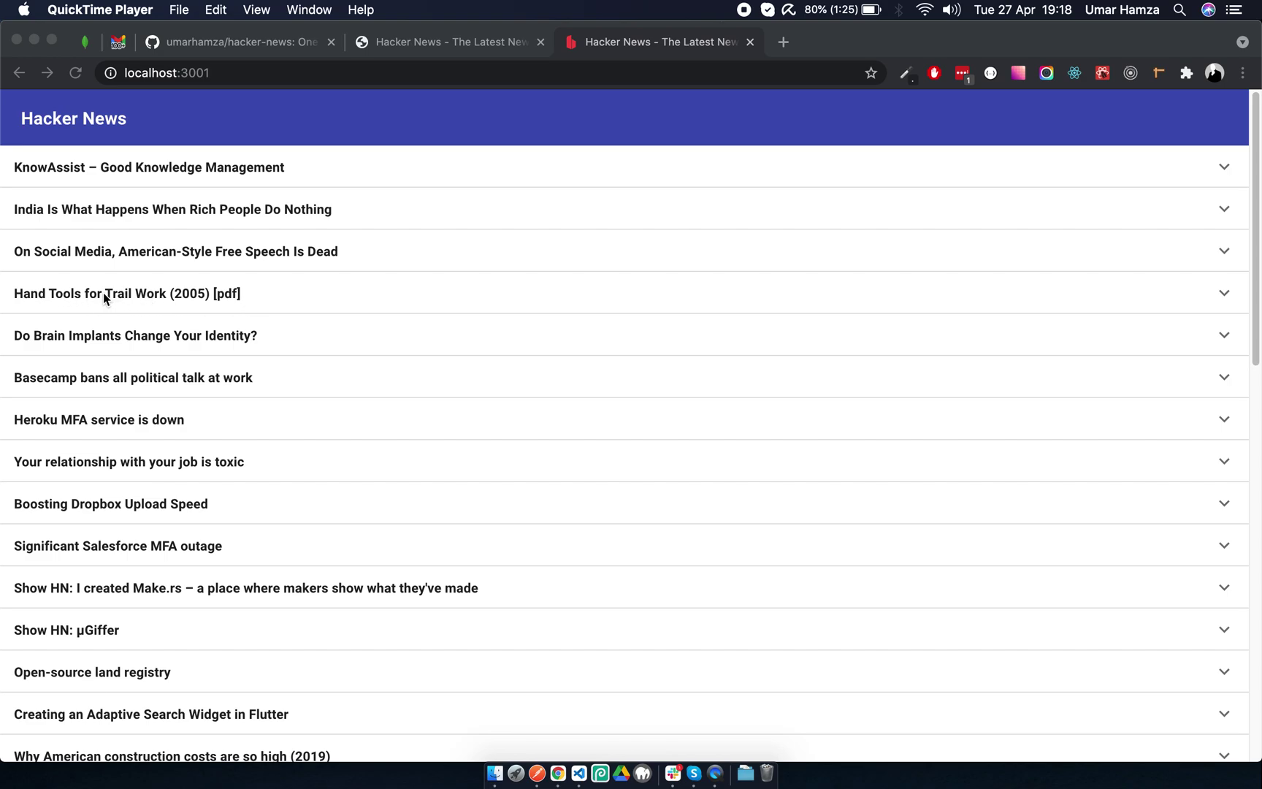
- Expand the Hand Tools for Trail Work story, highlight author bekind and wsh's comment, then collapse it
{"action": "left_click", "coordinate": [308, 300]}
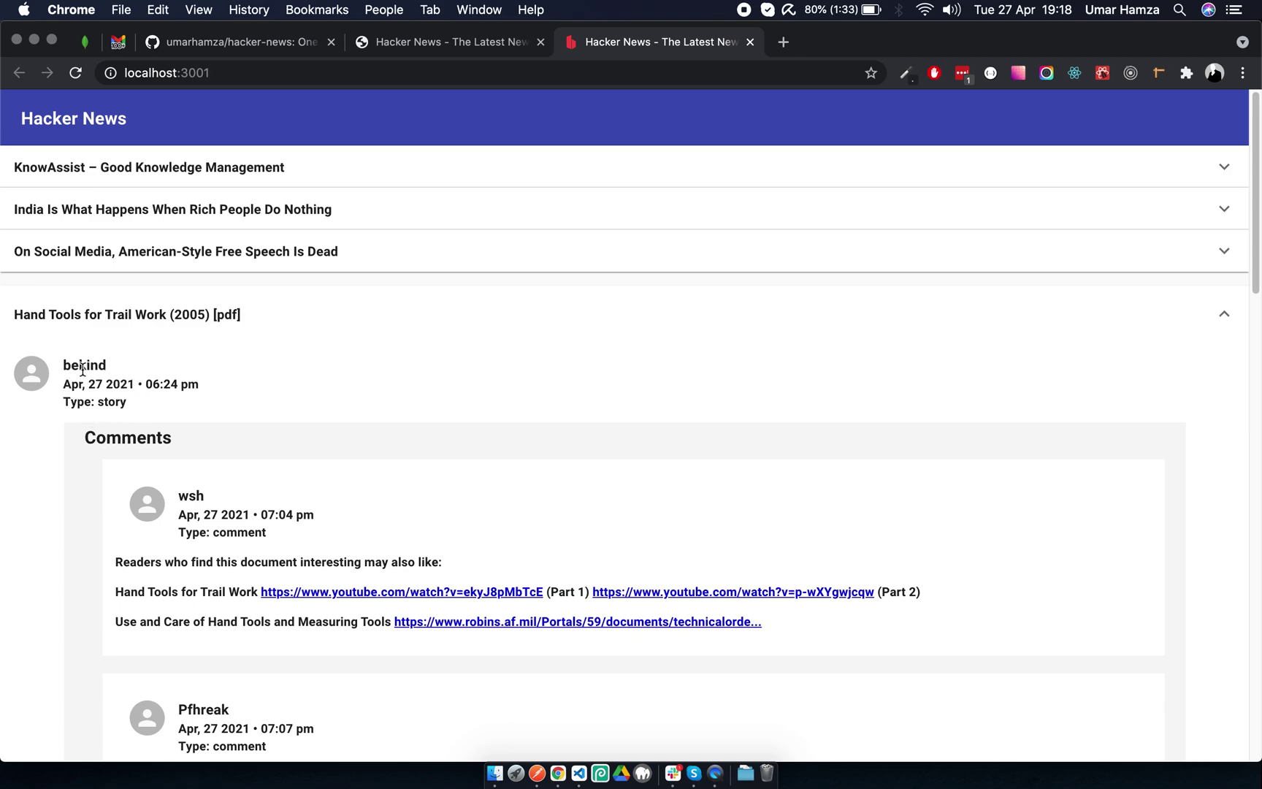
{"action": "left_click_drag", "start_coordinate": [65, 368], "coordinate": [177, 388]}
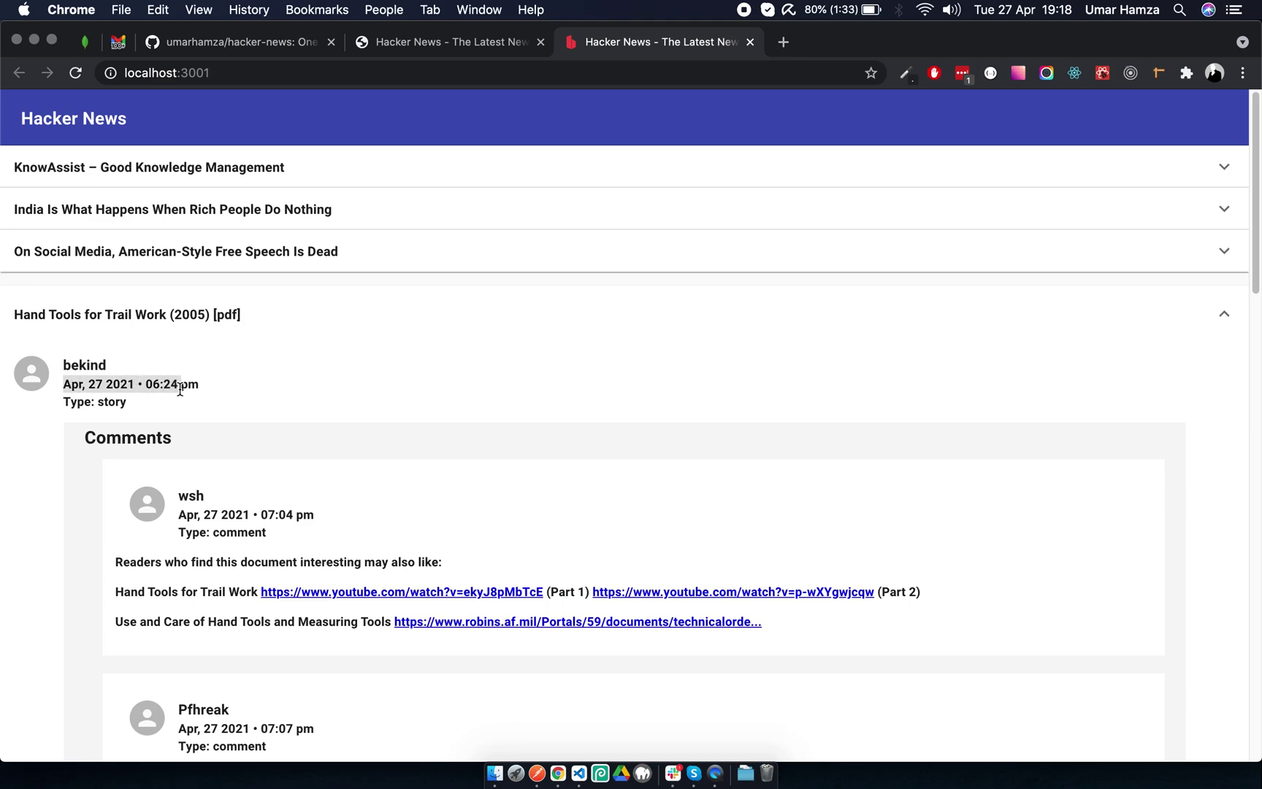
{"action": "left_click", "coordinate": [143, 401]}
{"action": "scroll", "coordinate": [142, 401], "scroll_direction": "down", "scroll_amount": 4}
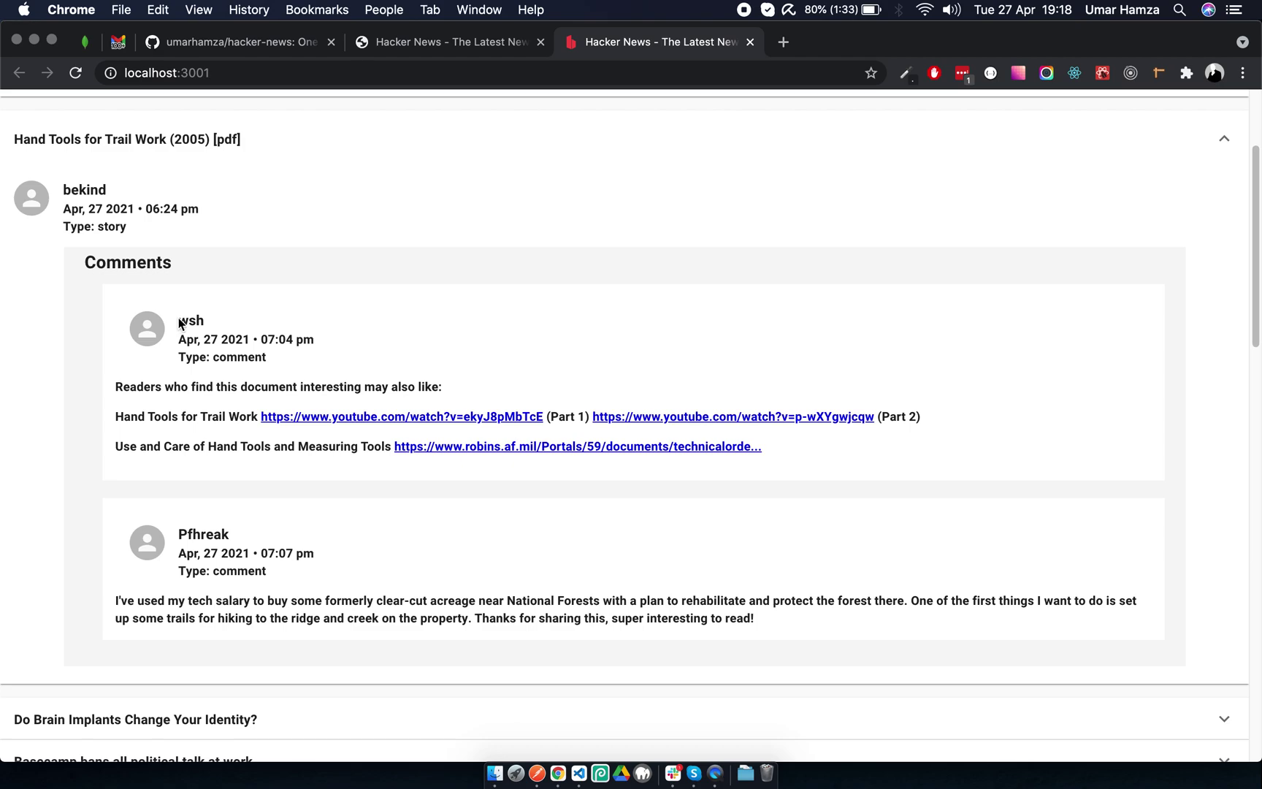
{"action": "left_click_drag", "start_coordinate": [180, 322], "coordinate": [264, 360]}
{"action": "left_click_drag", "start_coordinate": [170, 387], "coordinate": [178, 455]}
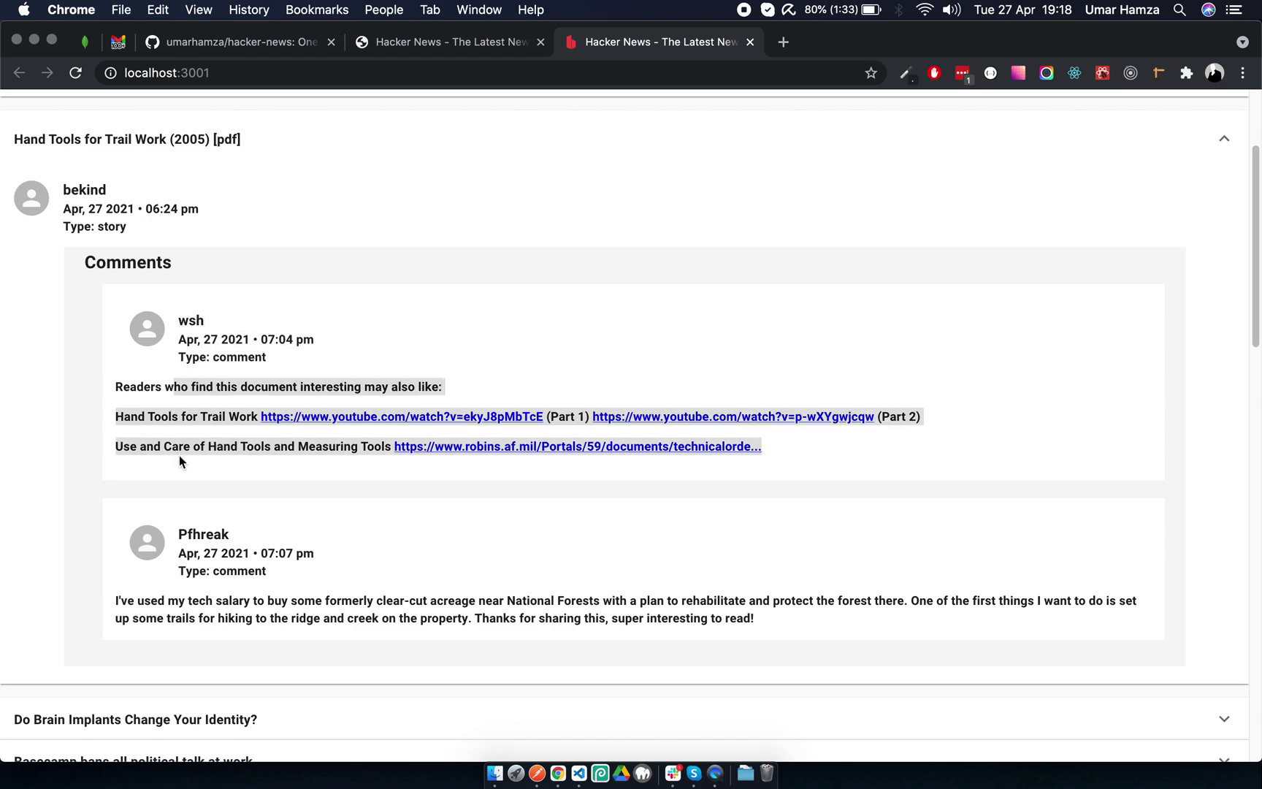
{"action": "left_click", "coordinate": [235, 561]}
{"action": "scroll", "coordinate": [235, 560], "scroll_direction": "down", "scroll_amount": 1}
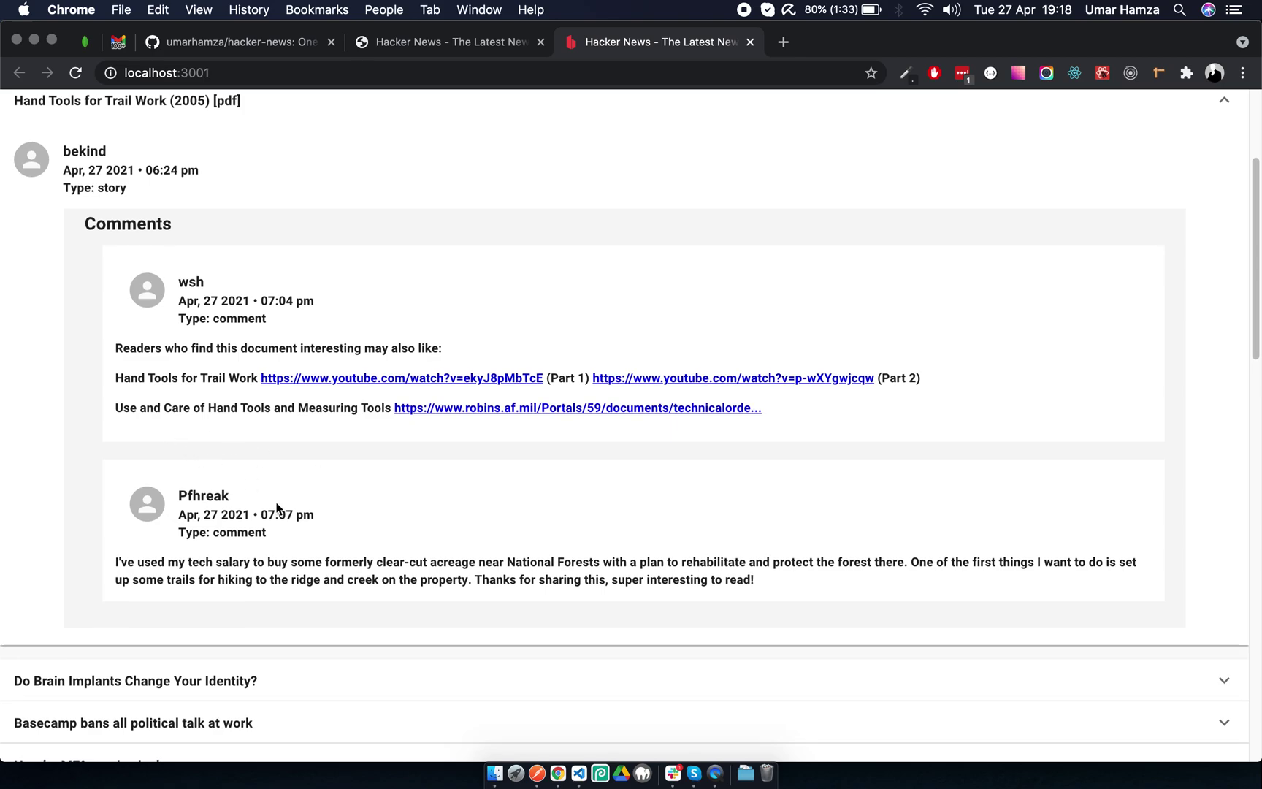
{"action": "scroll", "coordinate": [276, 510], "scroll_direction": "down", "scroll_amount": 3}
{"action": "scroll", "coordinate": [288, 525], "scroll_direction": "up", "scroll_amount": 4}
{"action": "scroll", "coordinate": [287, 527], "scroll_direction": "up", "scroll_amount": 2}
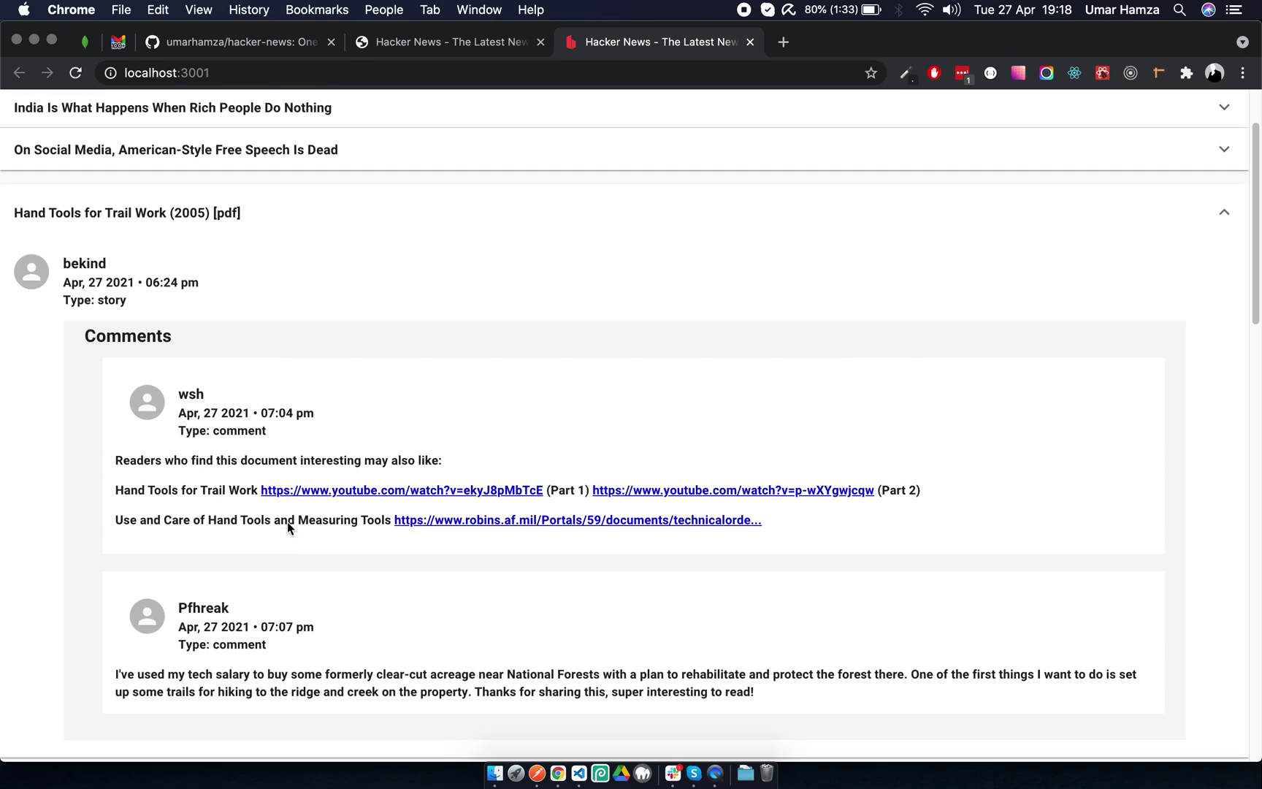
{"action": "left_click", "coordinate": [372, 227]}
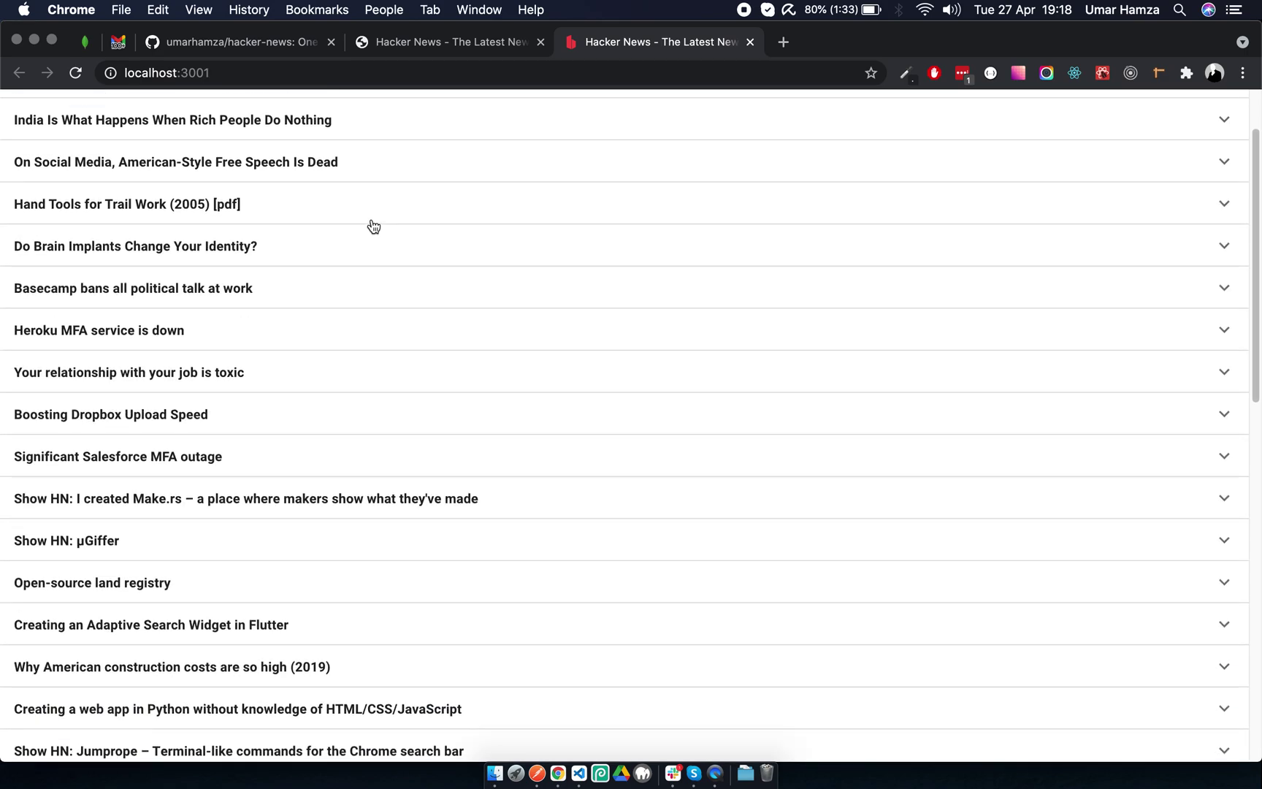
{"action": "scroll", "coordinate": [379, 326], "scroll_direction": "up", "scroll_amount": 2}
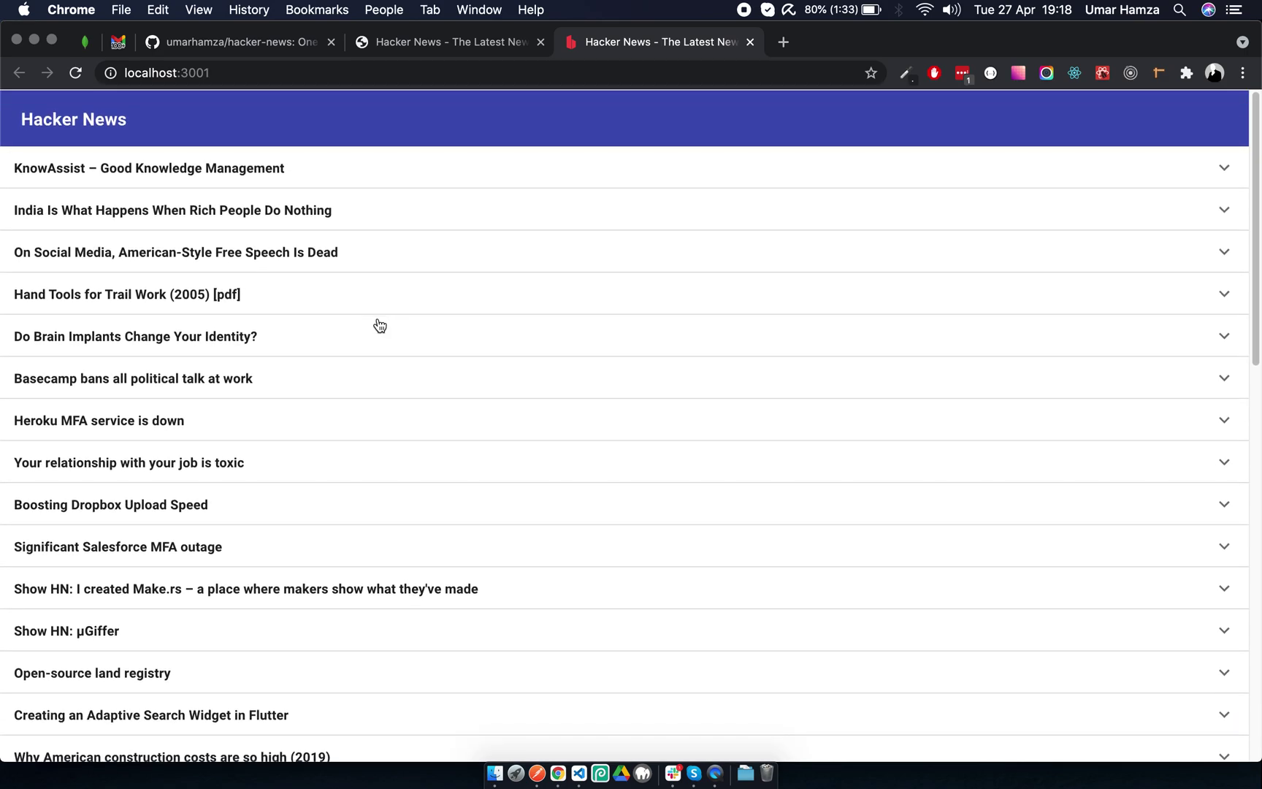
- Switch to VS Code, open api.js and select the getStoriesById function name on line 7
{"action": "key", "text": "super+Tab"}
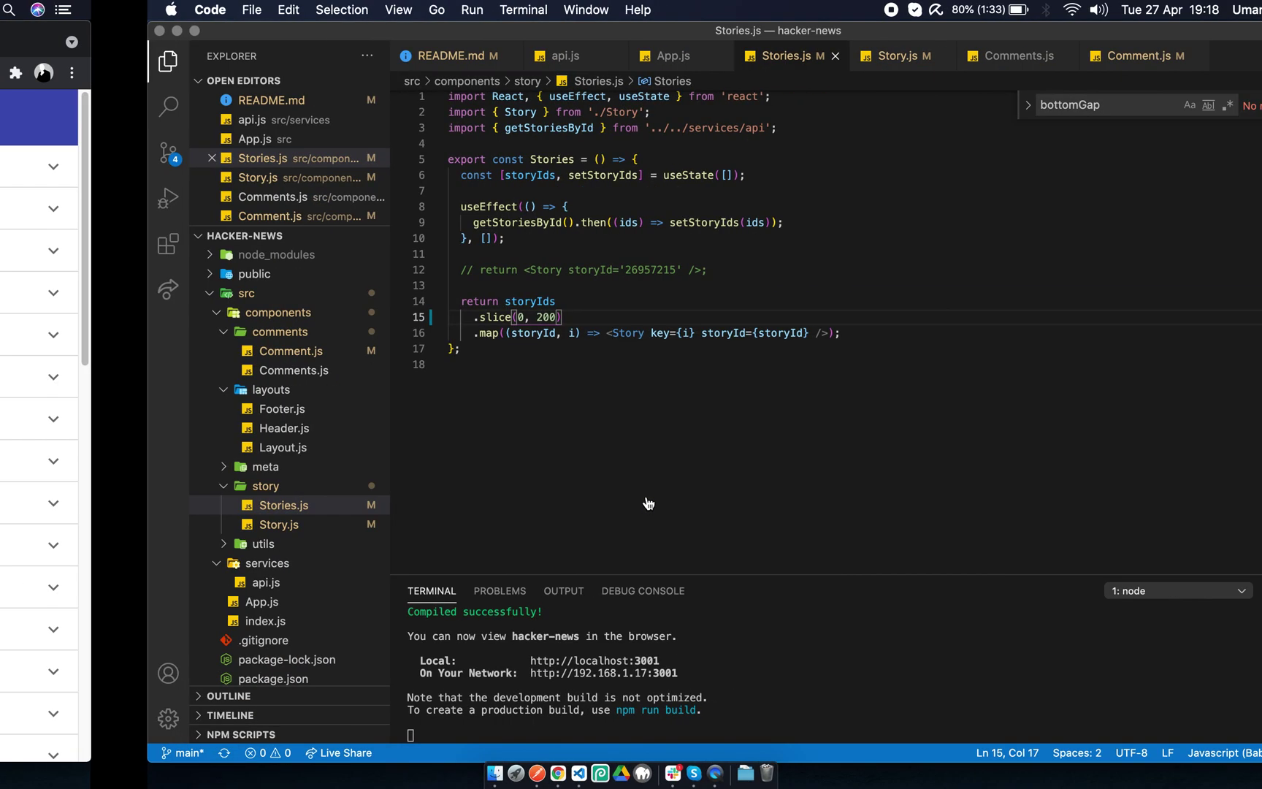
{"action": "scroll", "coordinate": [483, 398], "scroll_direction": "up", "scroll_amount": 1}
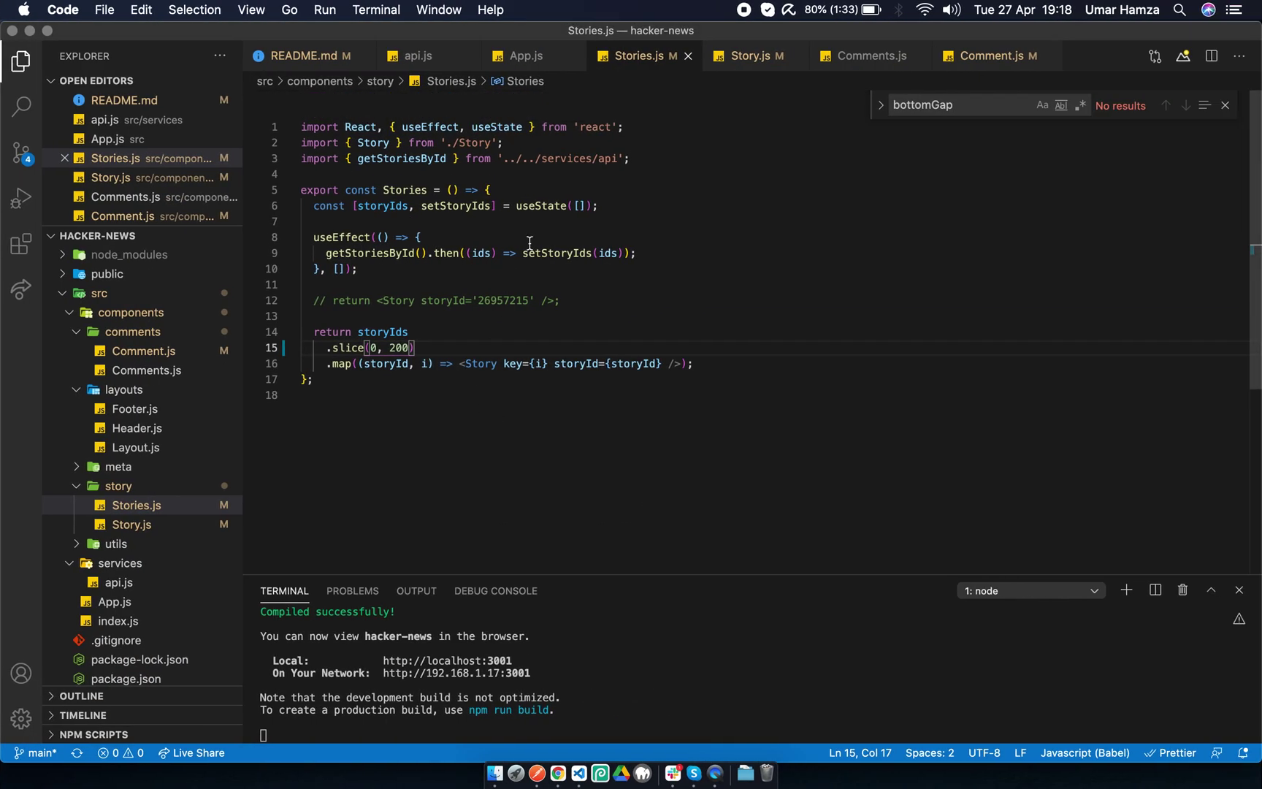
{"action": "left_click", "coordinate": [429, 60]}
{"action": "scroll", "coordinate": [391, 201], "scroll_direction": "up", "scroll_amount": 5}
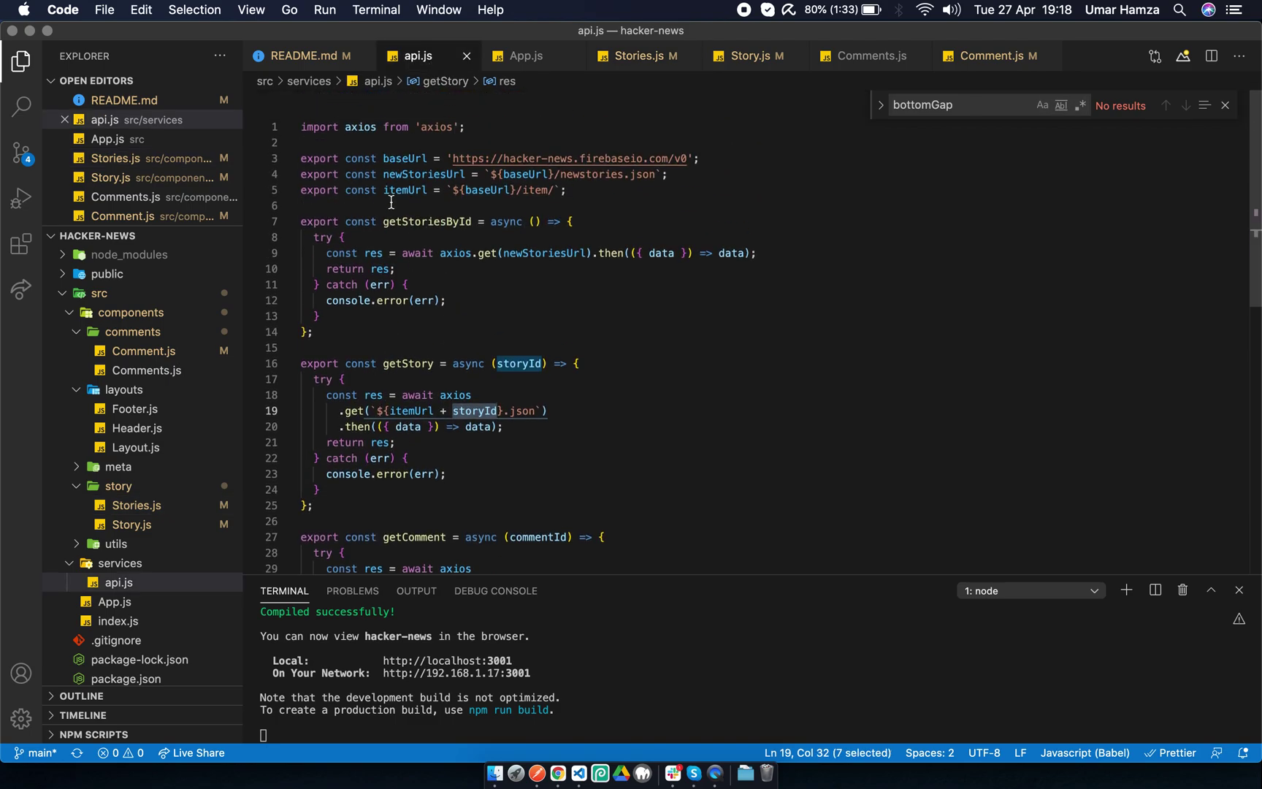
{"action": "double_click", "coordinate": [417, 223]}
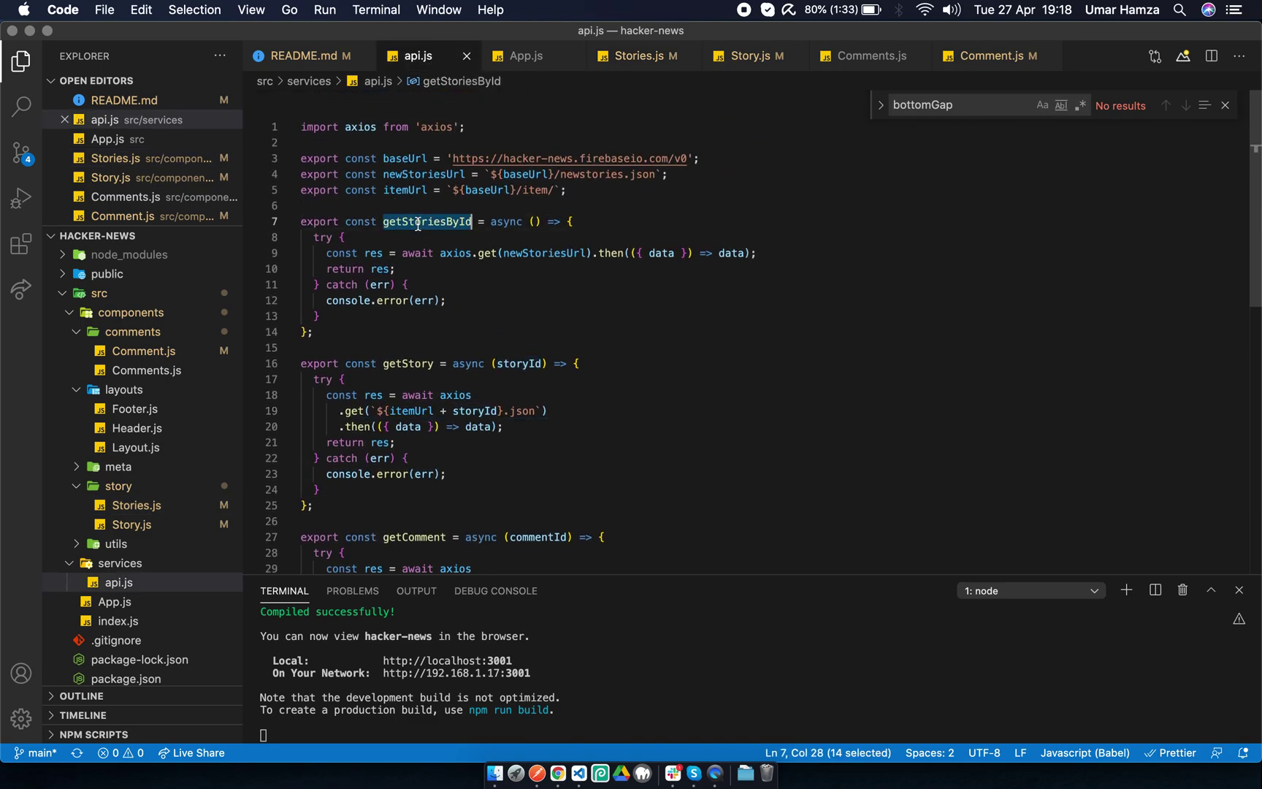
- Search the whole project for the getStoriesById function name
{"action": "key", "text": "super+shift+f"}
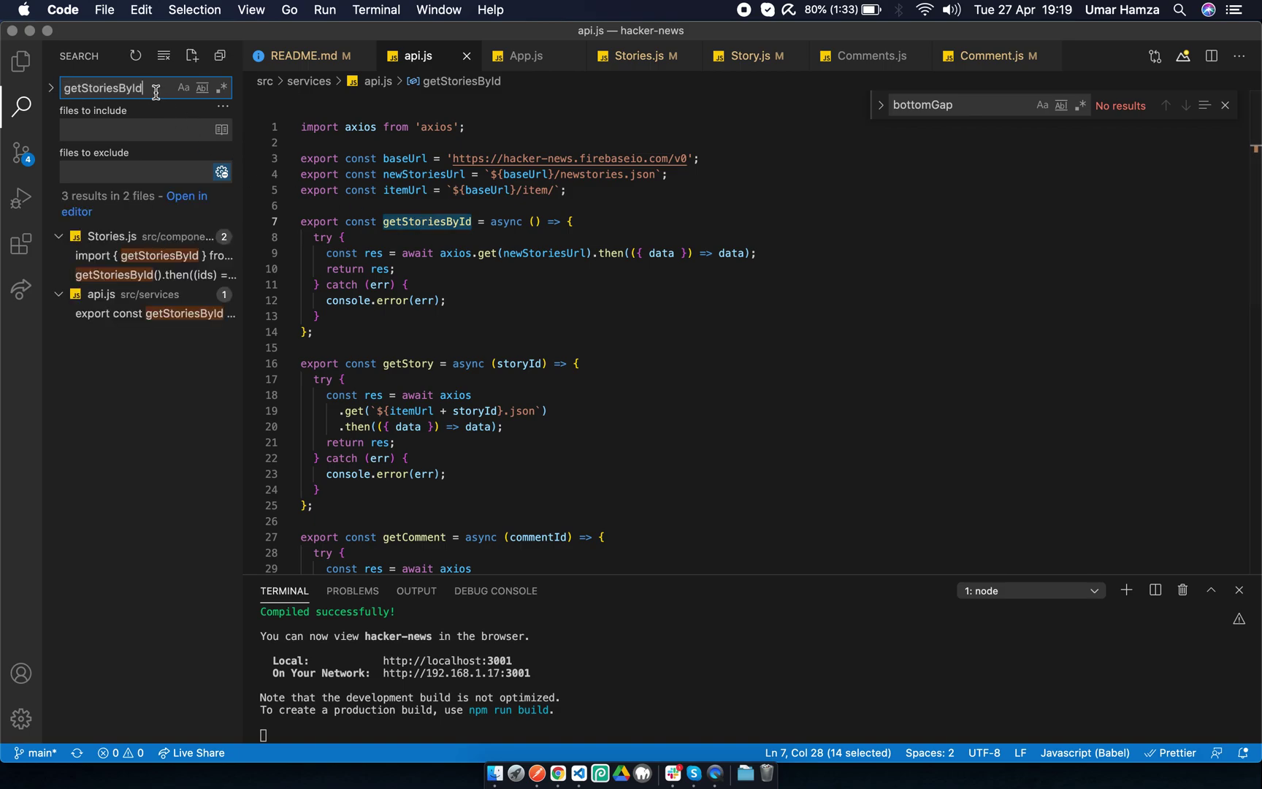
{"action": "key", "text": "BackSpace"}
{"action": "key", "text": "BackSpace"}
{"action": "key", "text": "BackSpace"}
{"action": "key", "text": "super+a"}
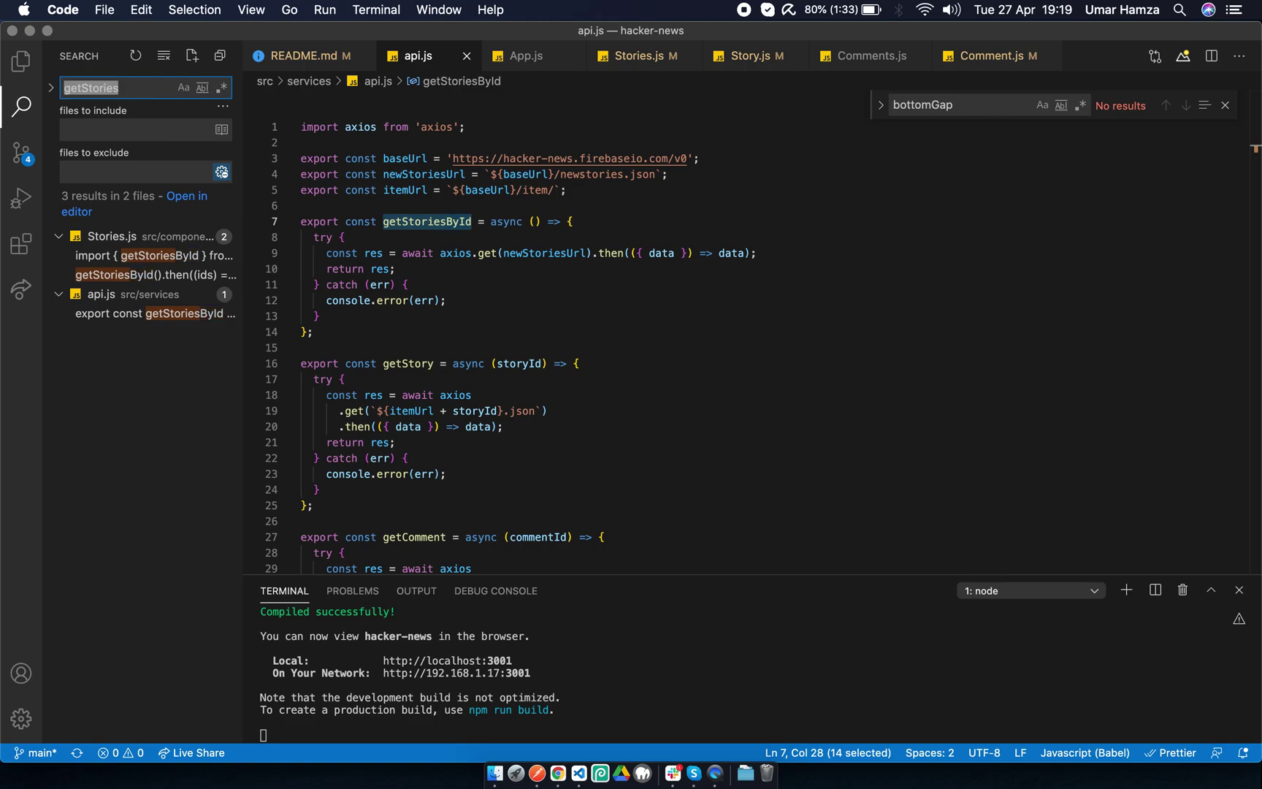
{"action": "key", "text": "Right"}
{"action": "type", "text": "ById"}
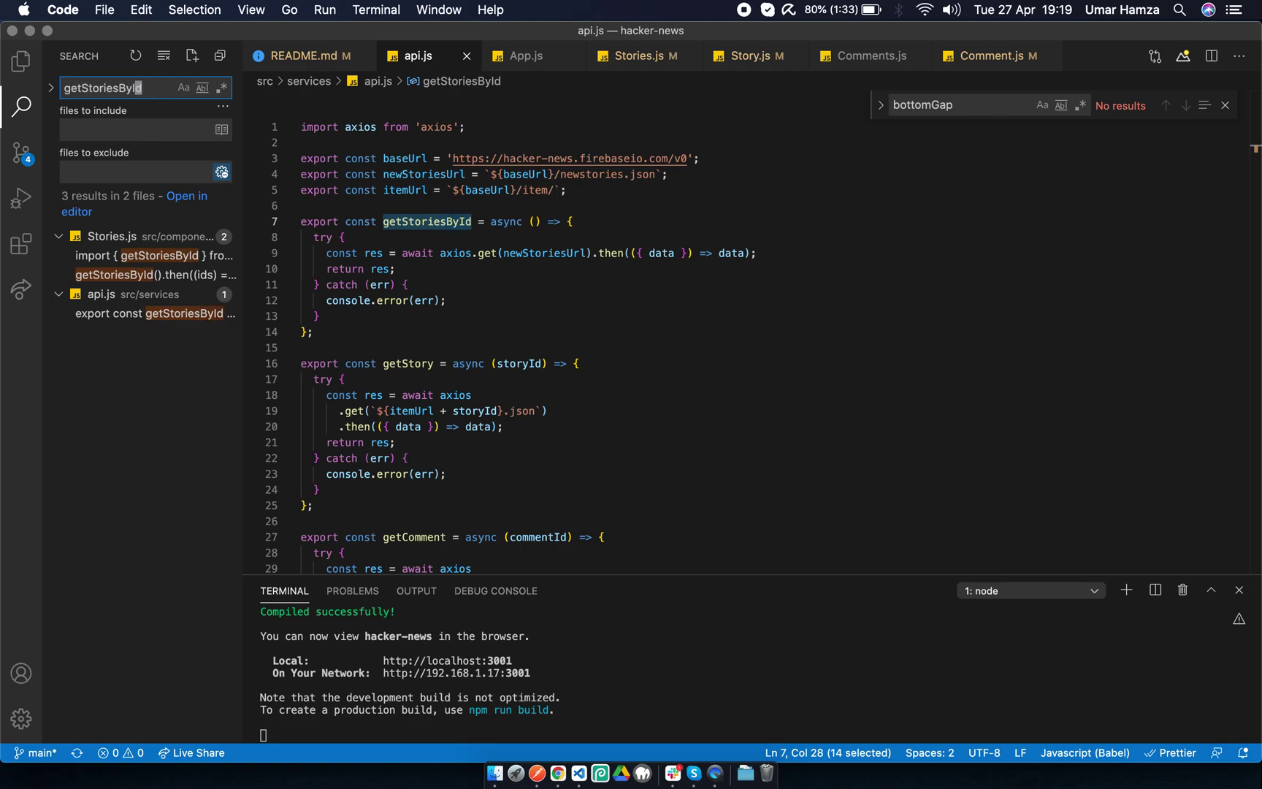
{"action": "key", "text": "super+a"}
{"action": "key", "text": "super+c"}
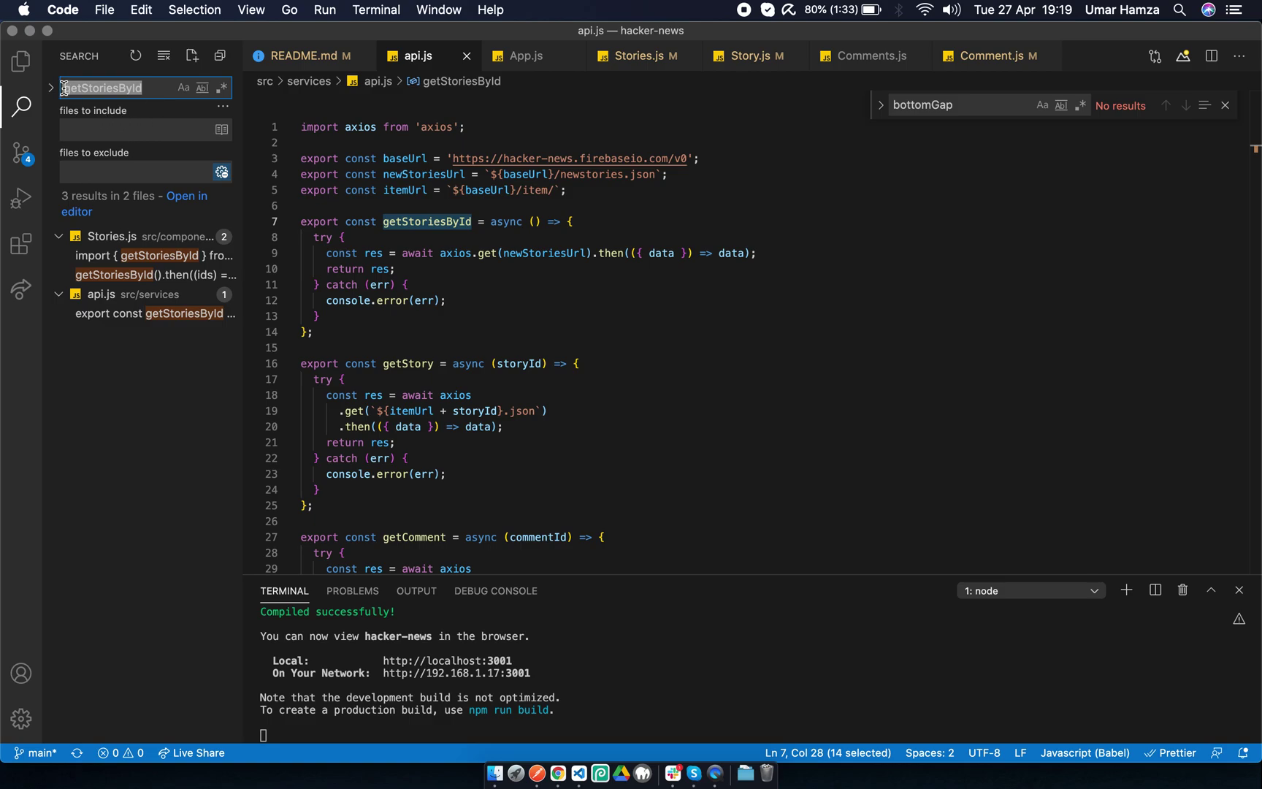
- Replace all 3 occurrences of getStoriesById with getStories
{"action": "key", "text": "super+shift+h"}
{"action": "key", "text": "super+v"}
{"action": "key", "text": "BackSpace"}
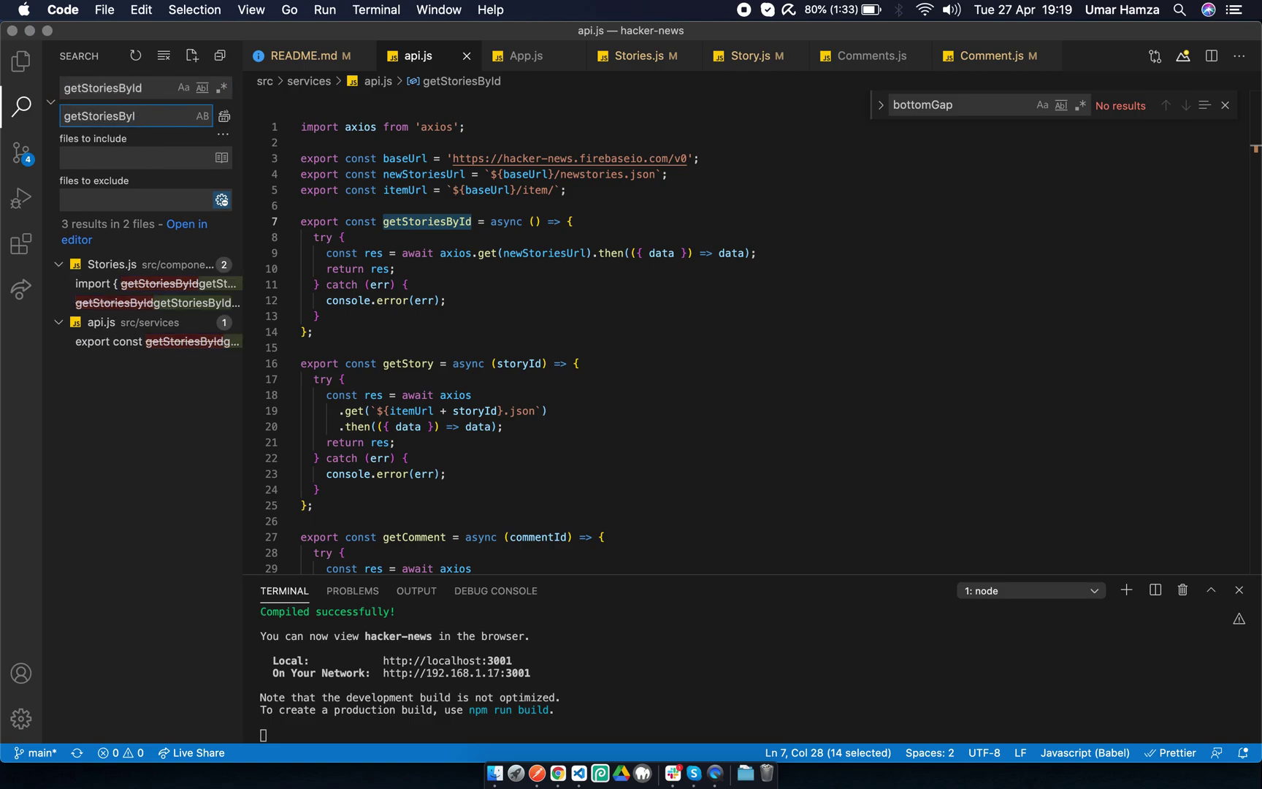
{"action": "left_click", "coordinate": [224, 116]}
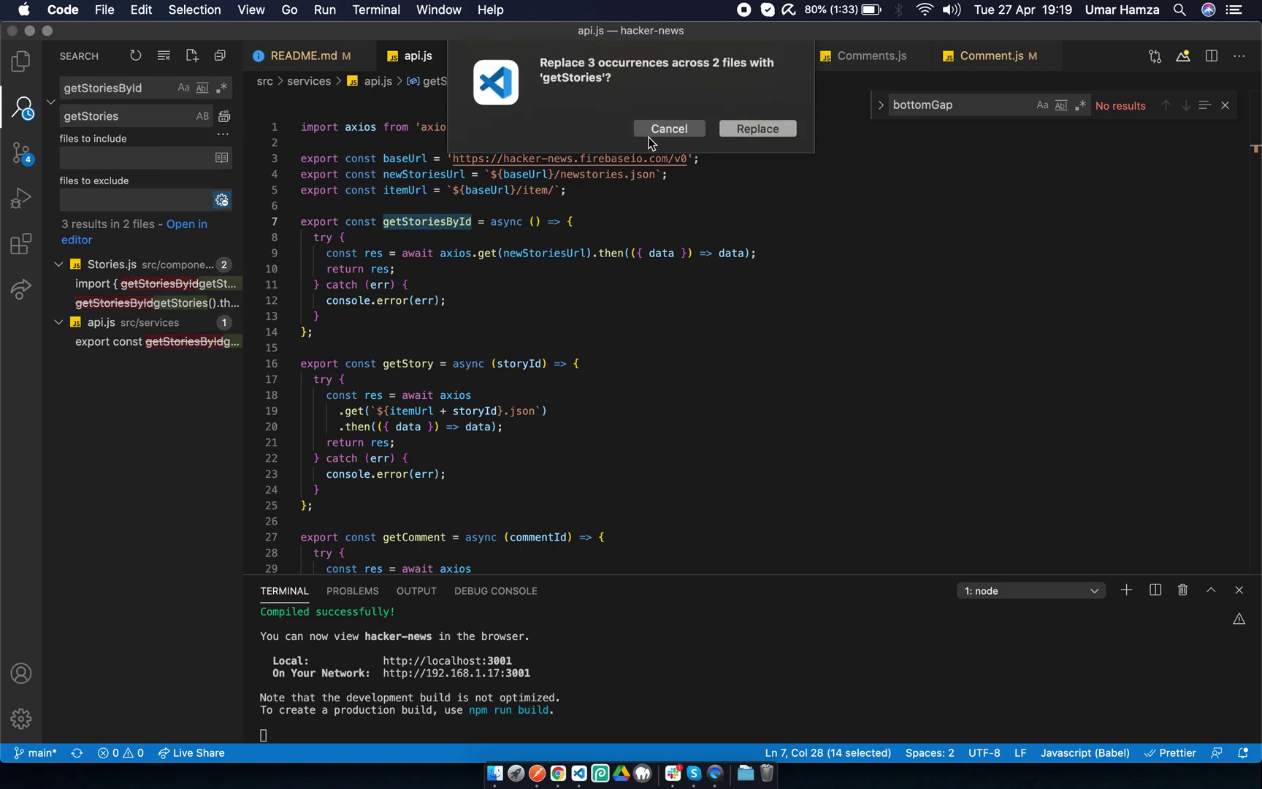
{"action": "left_click", "coordinate": [755, 129]}
- Save Stories.js so the app recompiles with the getStories rename
{"action": "left_click", "coordinate": [529, 232]}
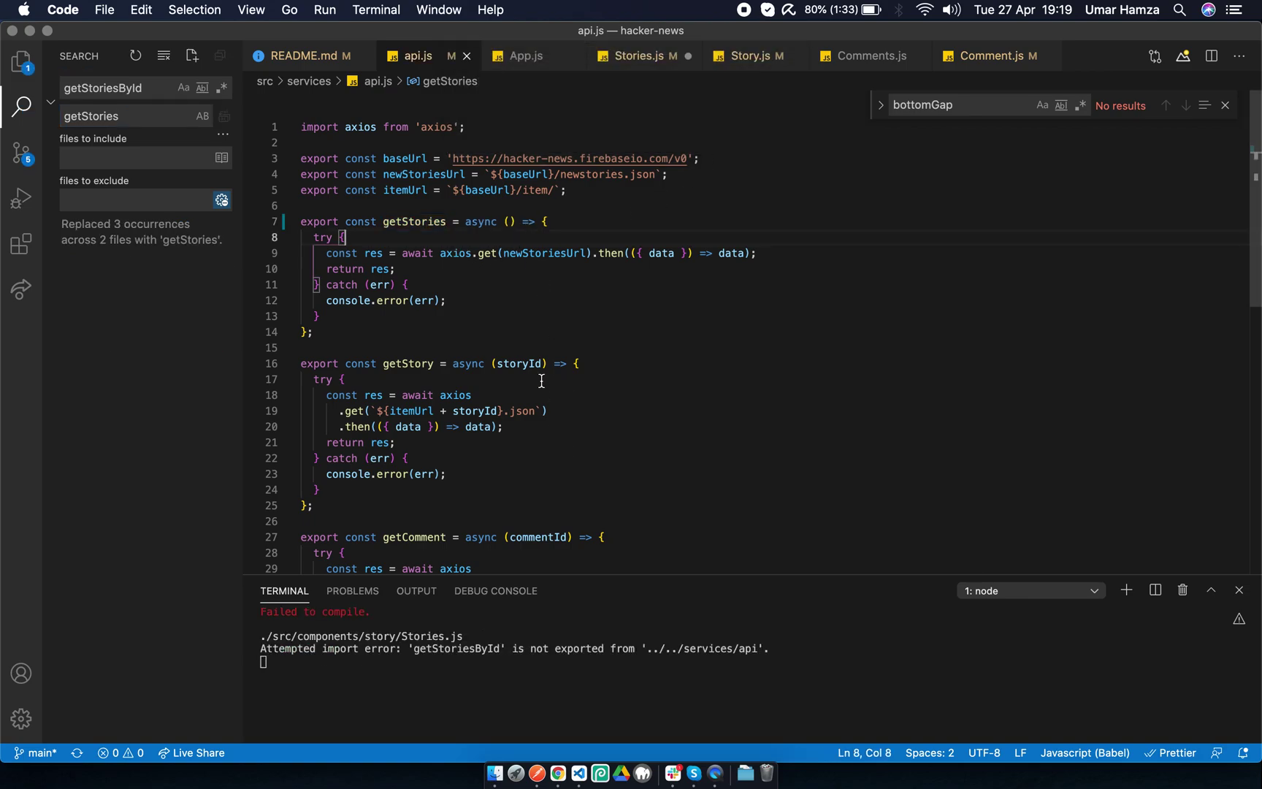
{"action": "left_click", "coordinate": [543, 282]}
{"action": "left_click", "coordinate": [639, 57]}
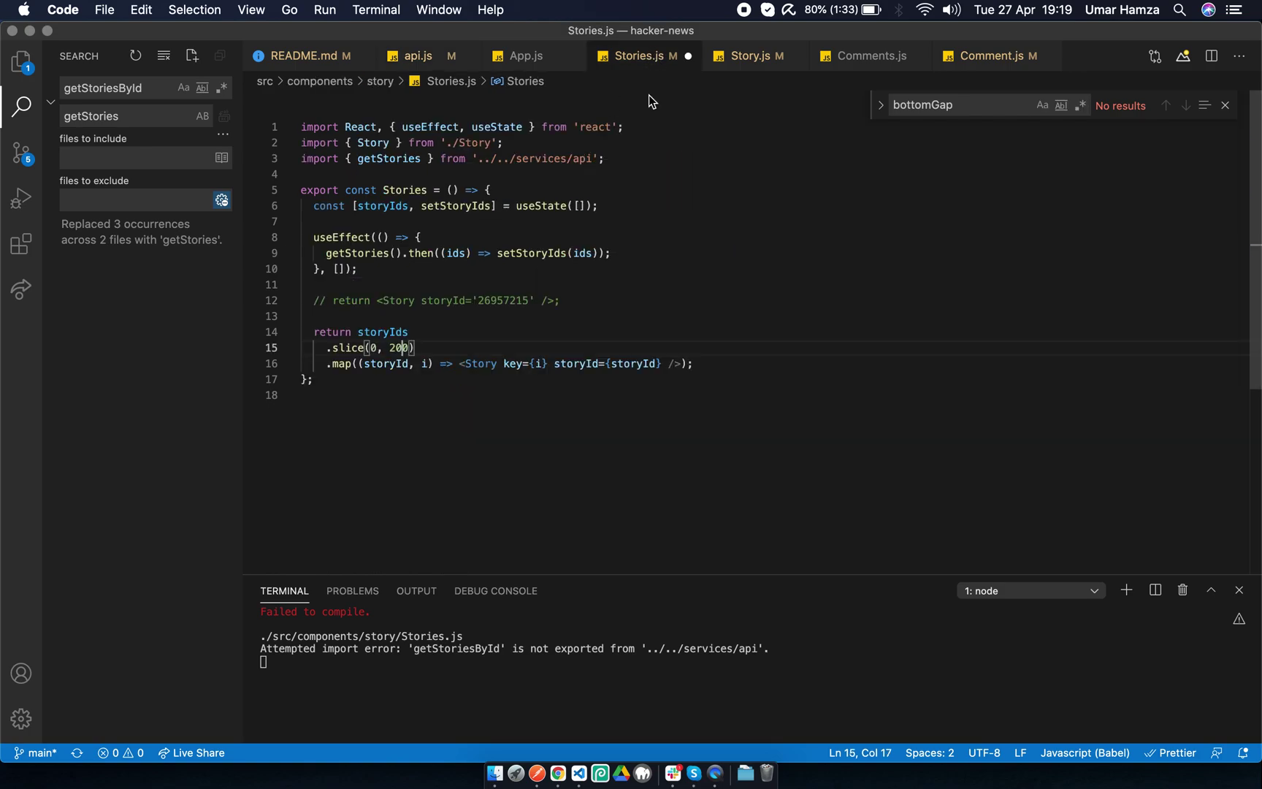
{"action": "key", "text": "super+s"}
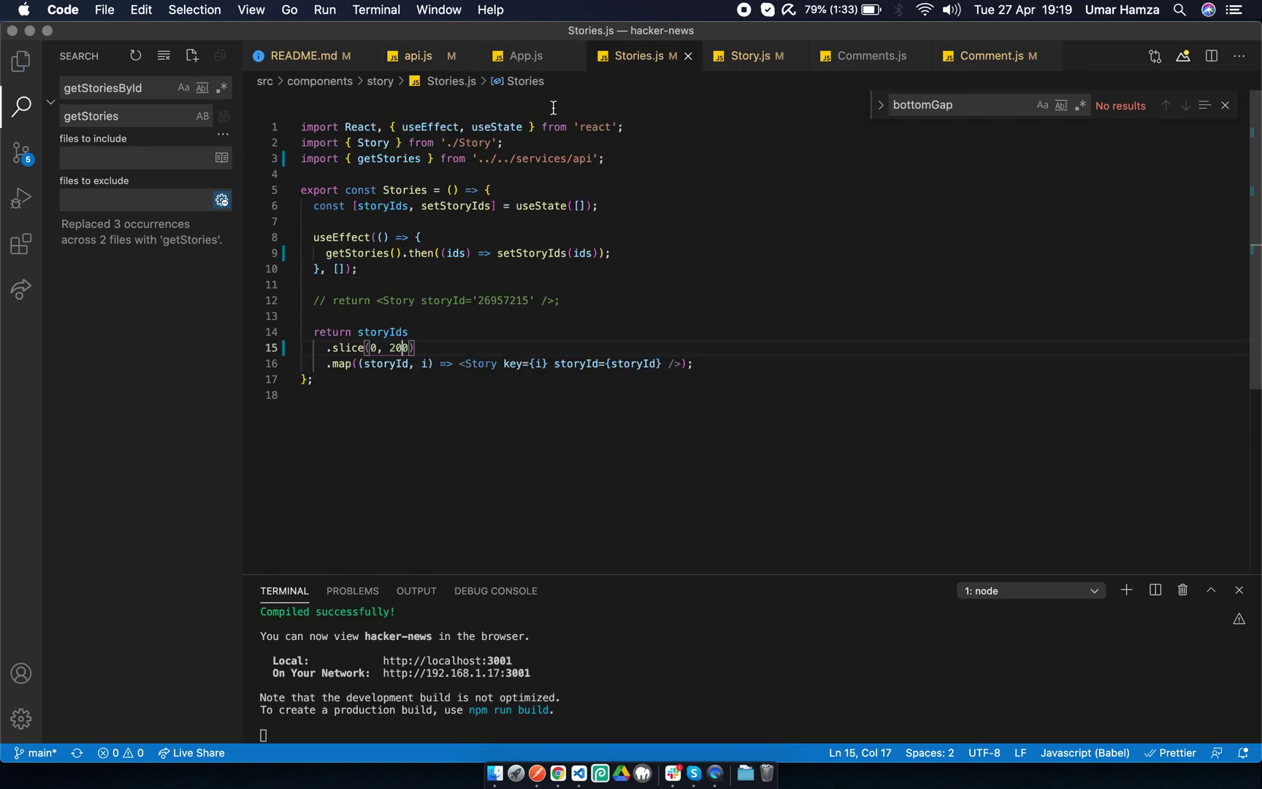
{"action": "left_click", "coordinate": [419, 57]}
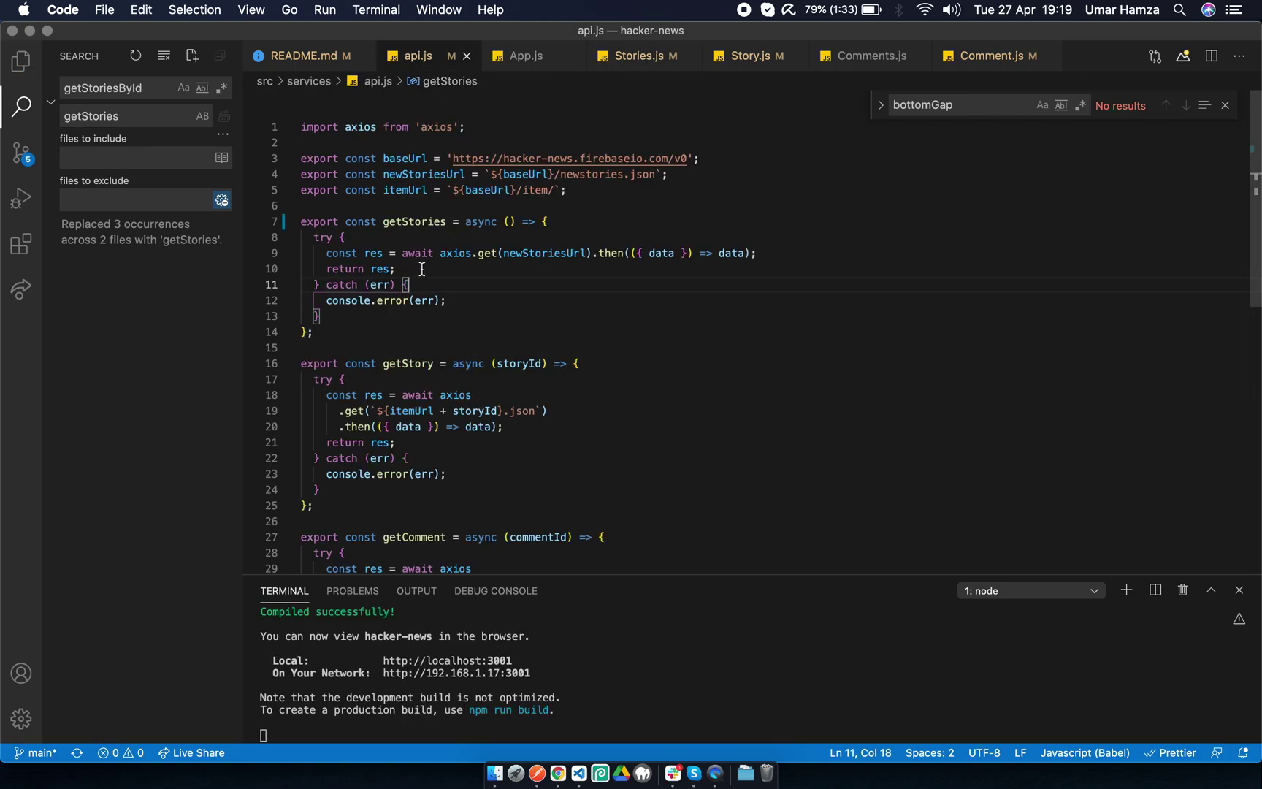
{"action": "left_click", "coordinate": [405, 254]}
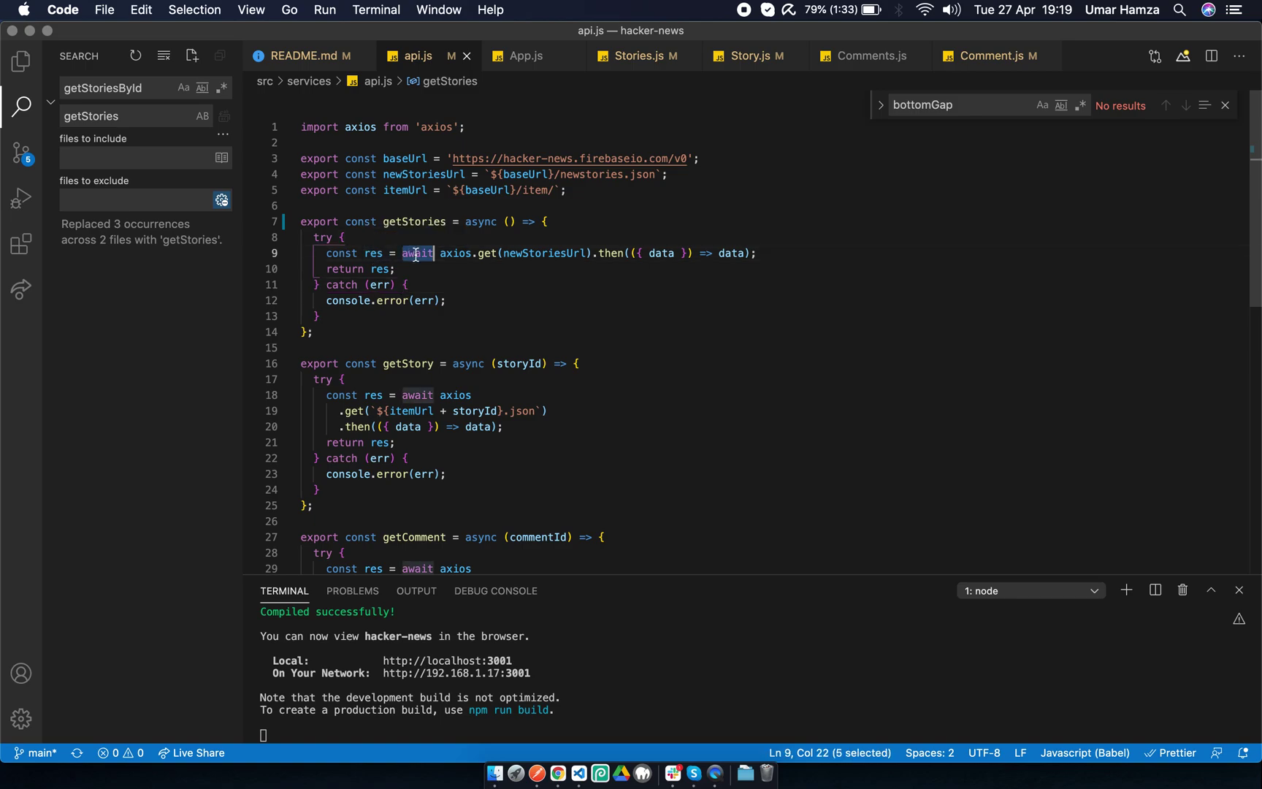
{"action": "double_click", "coordinate": [535, 252]}
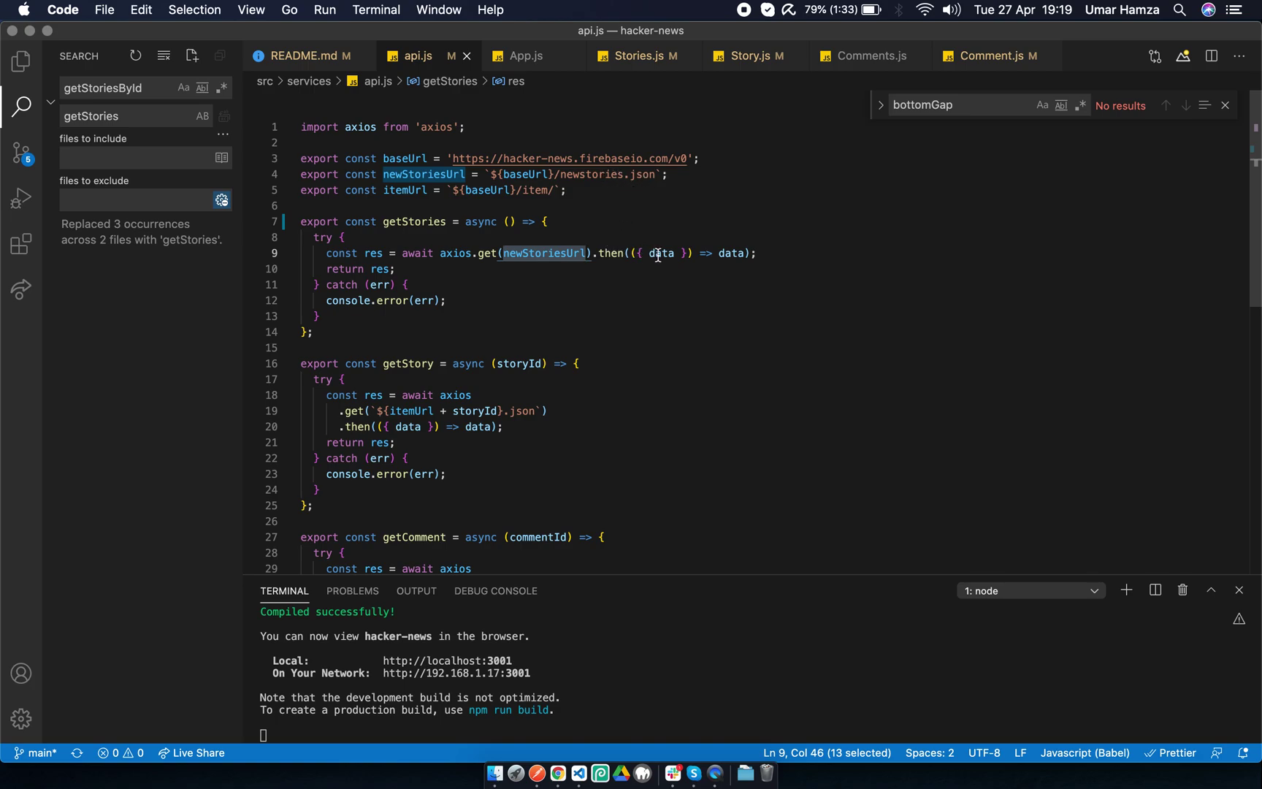
{"action": "left_click", "coordinate": [399, 268]}
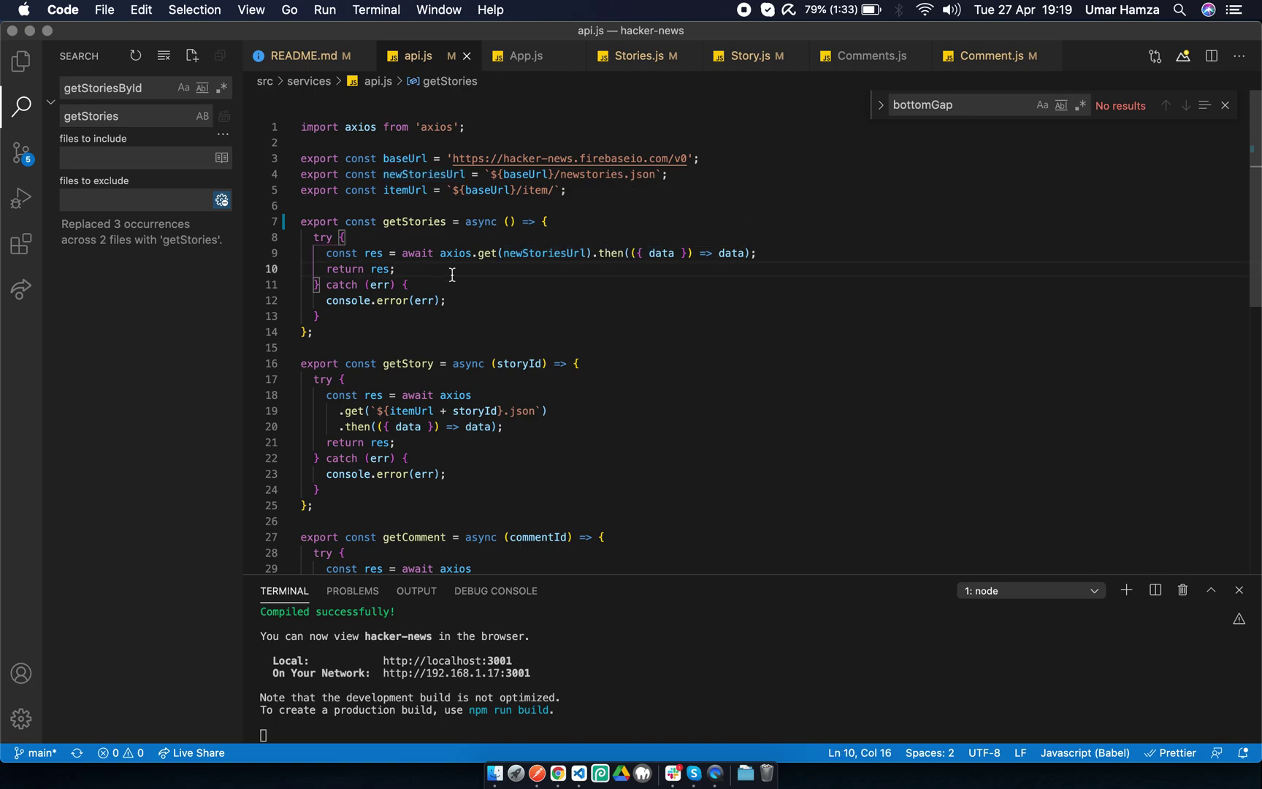
{"action": "left_click", "coordinate": [659, 62]}
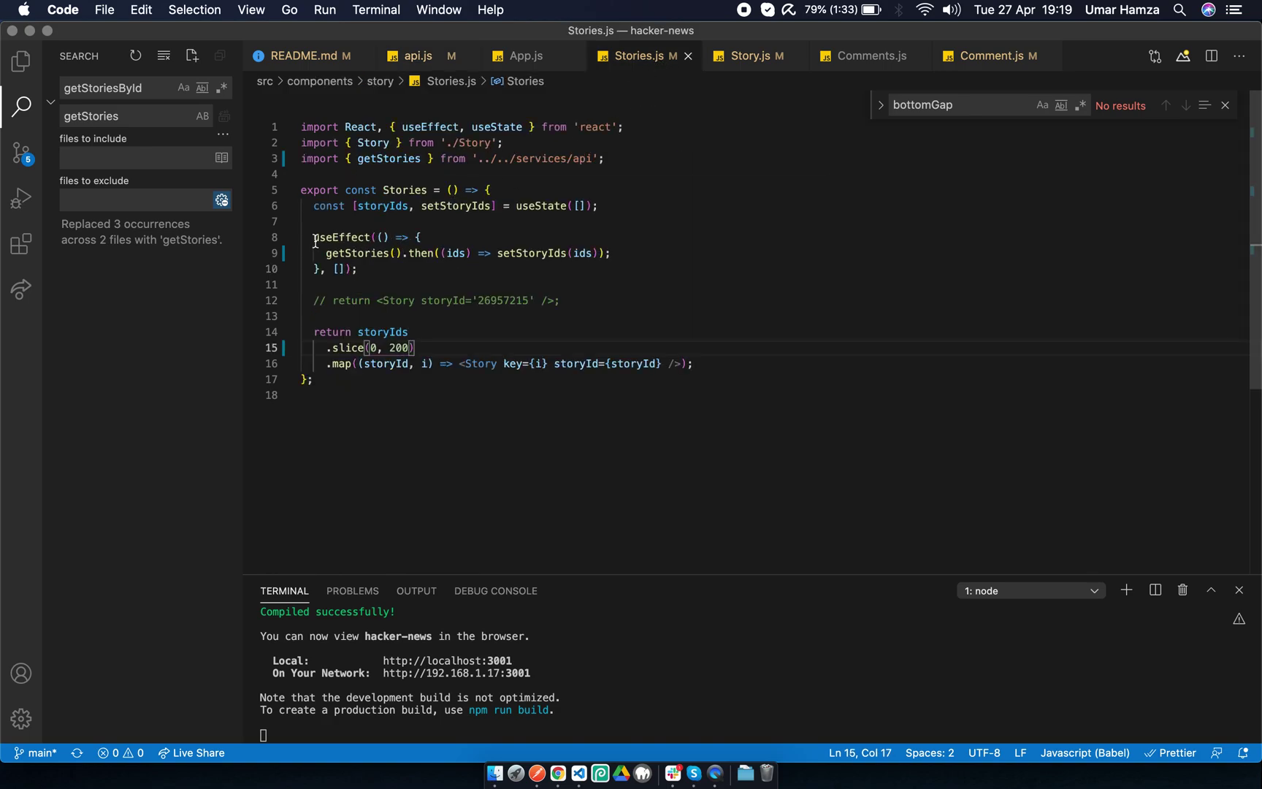
{"action": "left_click_drag", "start_coordinate": [313, 238], "coordinate": [442, 235]}
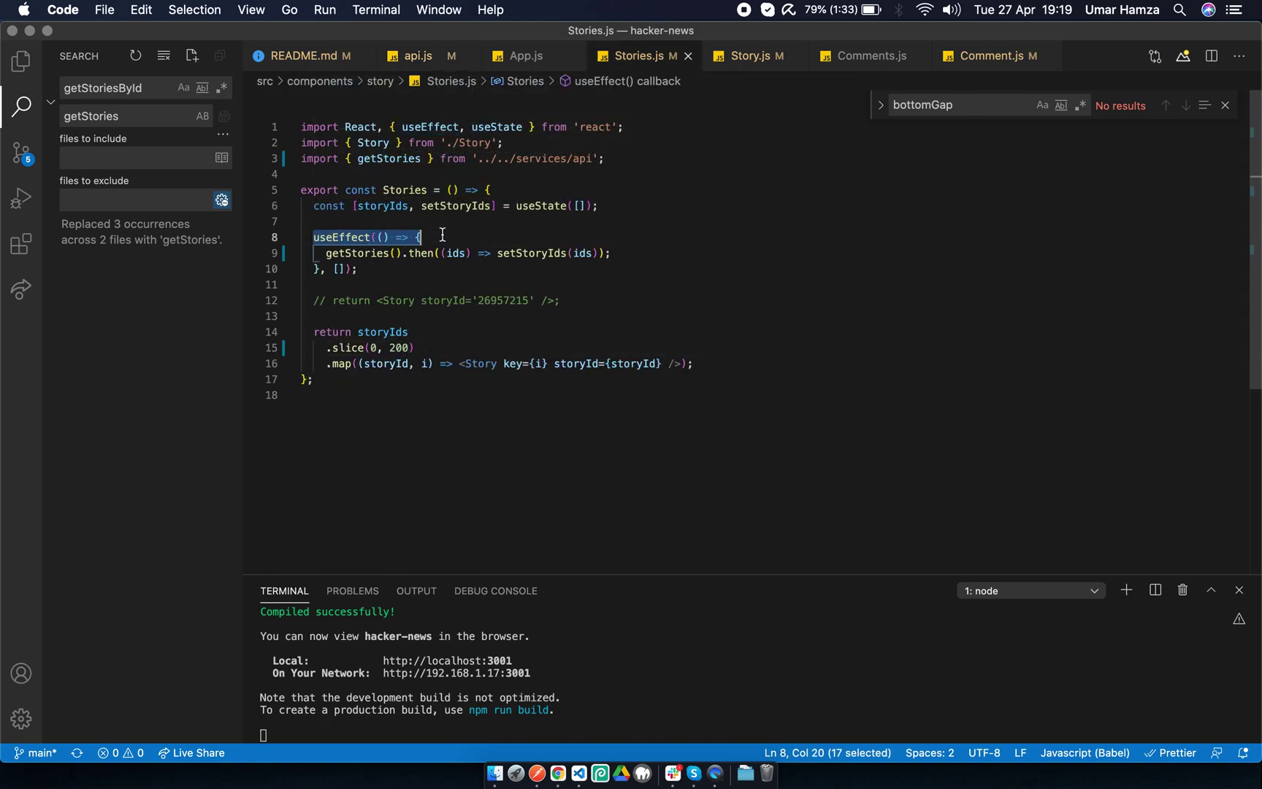
{"action": "double_click", "coordinate": [368, 255]}
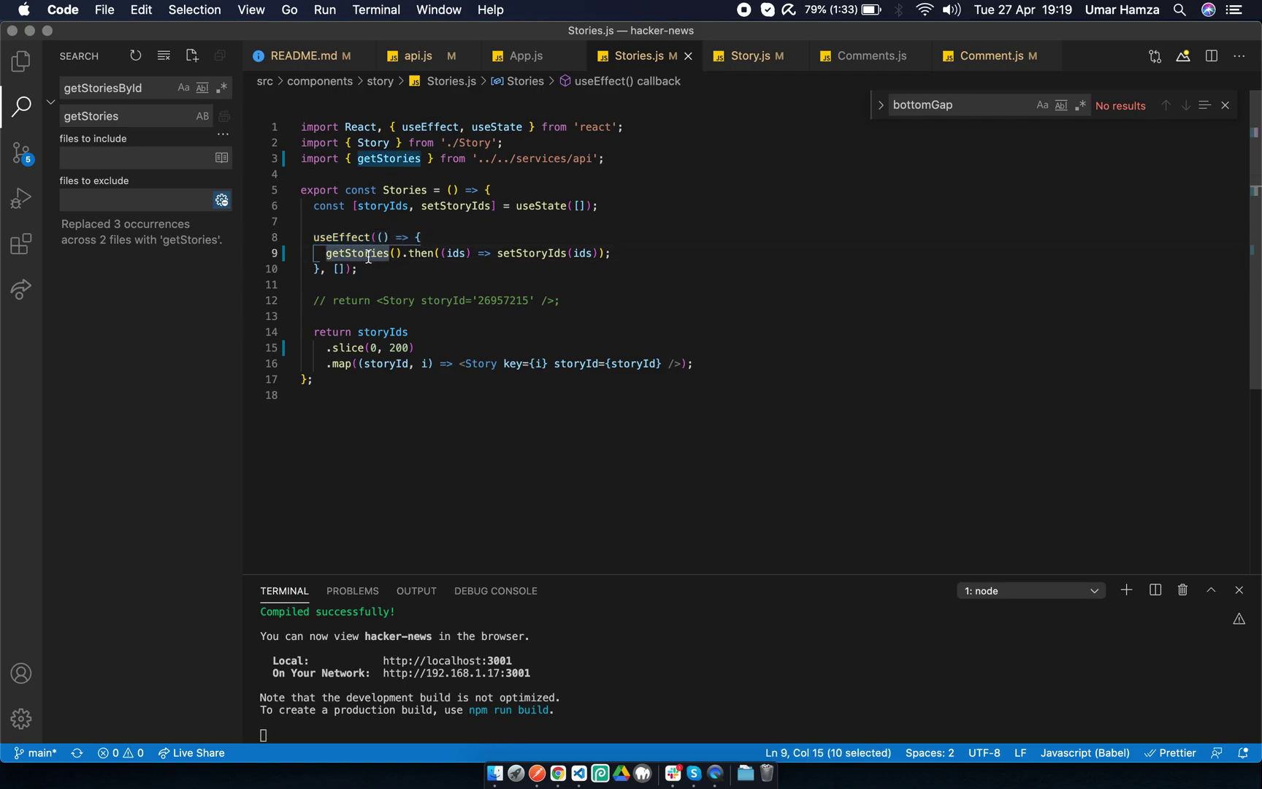
{"action": "double_click", "coordinate": [536, 255]}
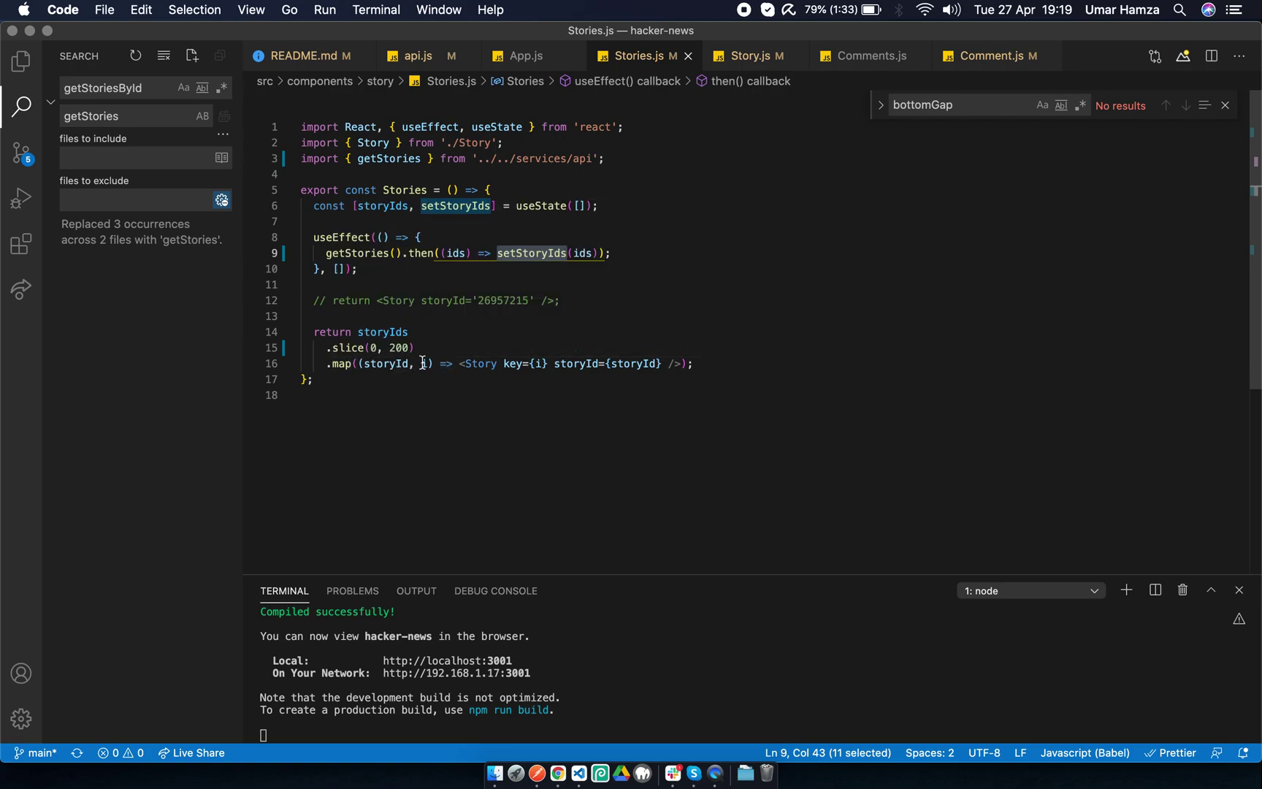
{"action": "left_click", "coordinate": [430, 347]}
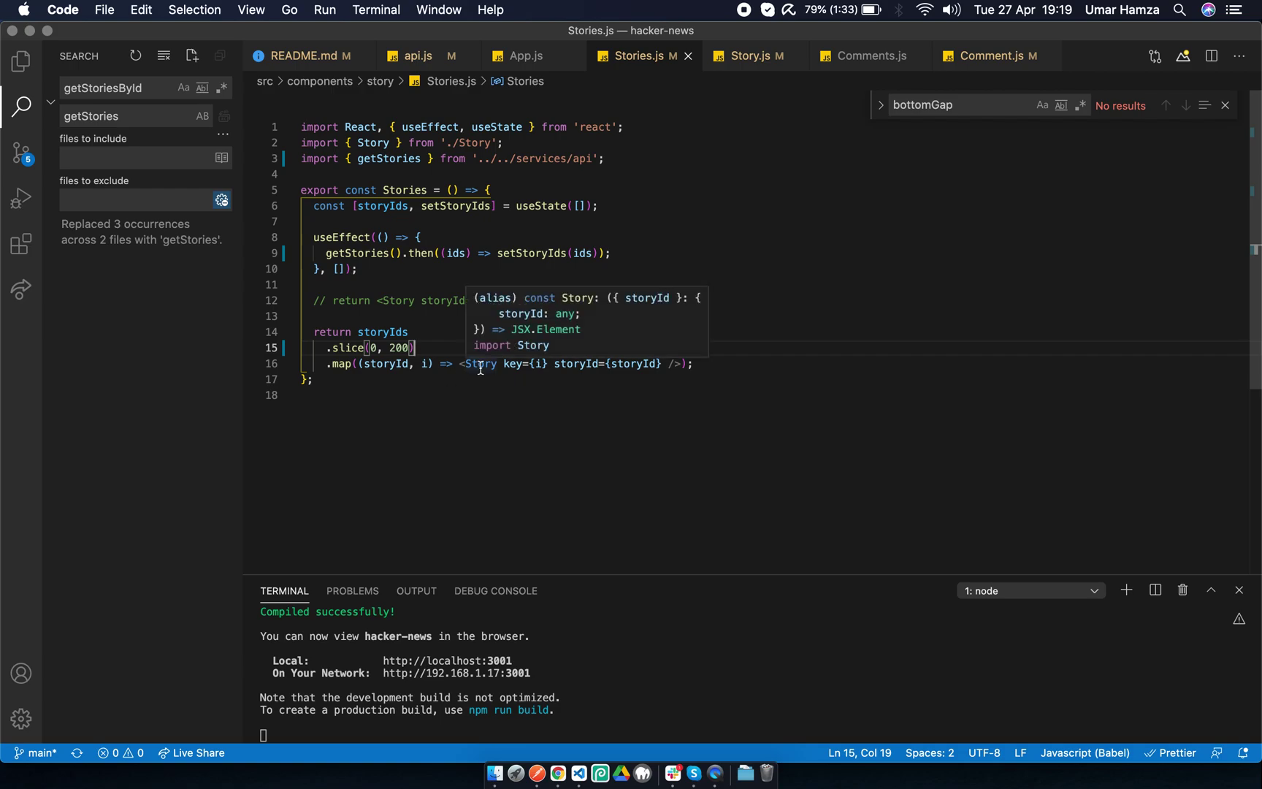
- Open Story.js from the Story tag, then review api.js, highlighting itemUrl's item path and storyId
{"action": "left_click", "coordinate": [480, 363], "text": "super"}
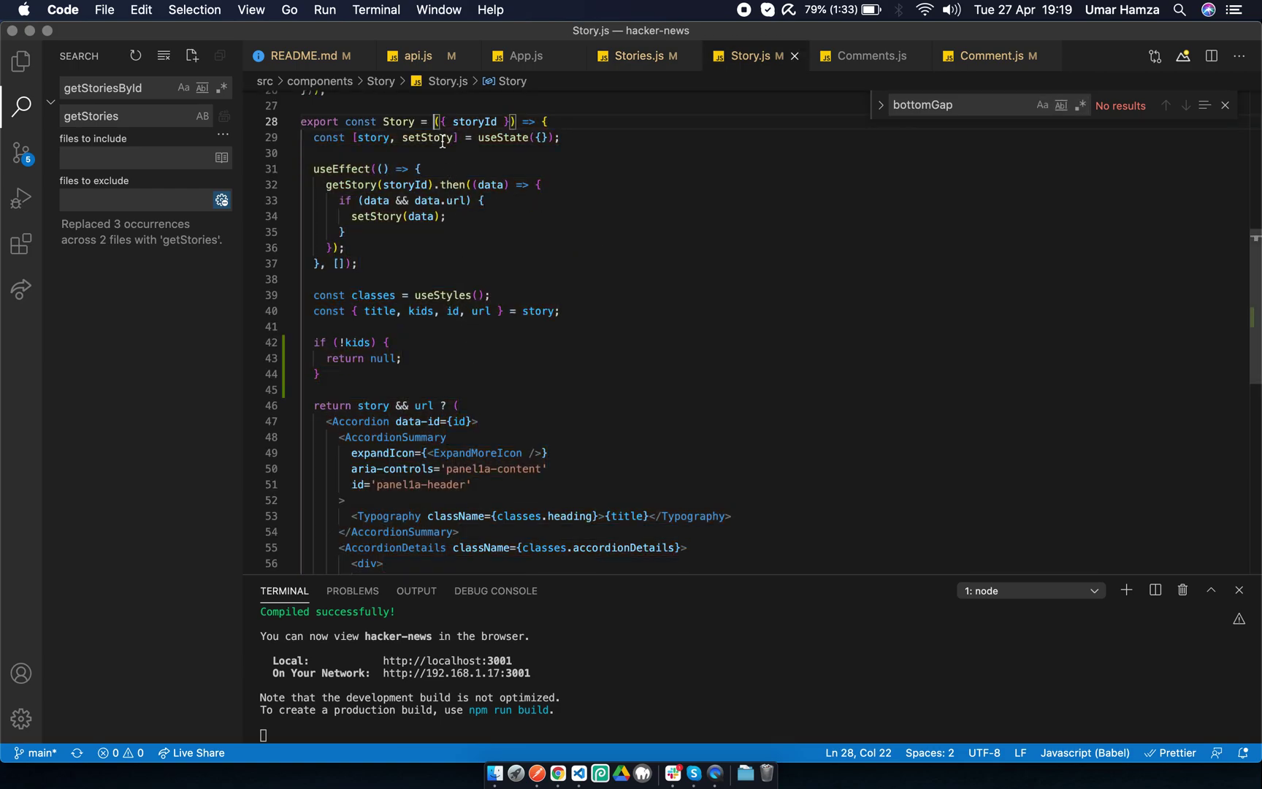
{"action": "scroll", "coordinate": [442, 140], "scroll_direction": "up", "scroll_amount": 2}
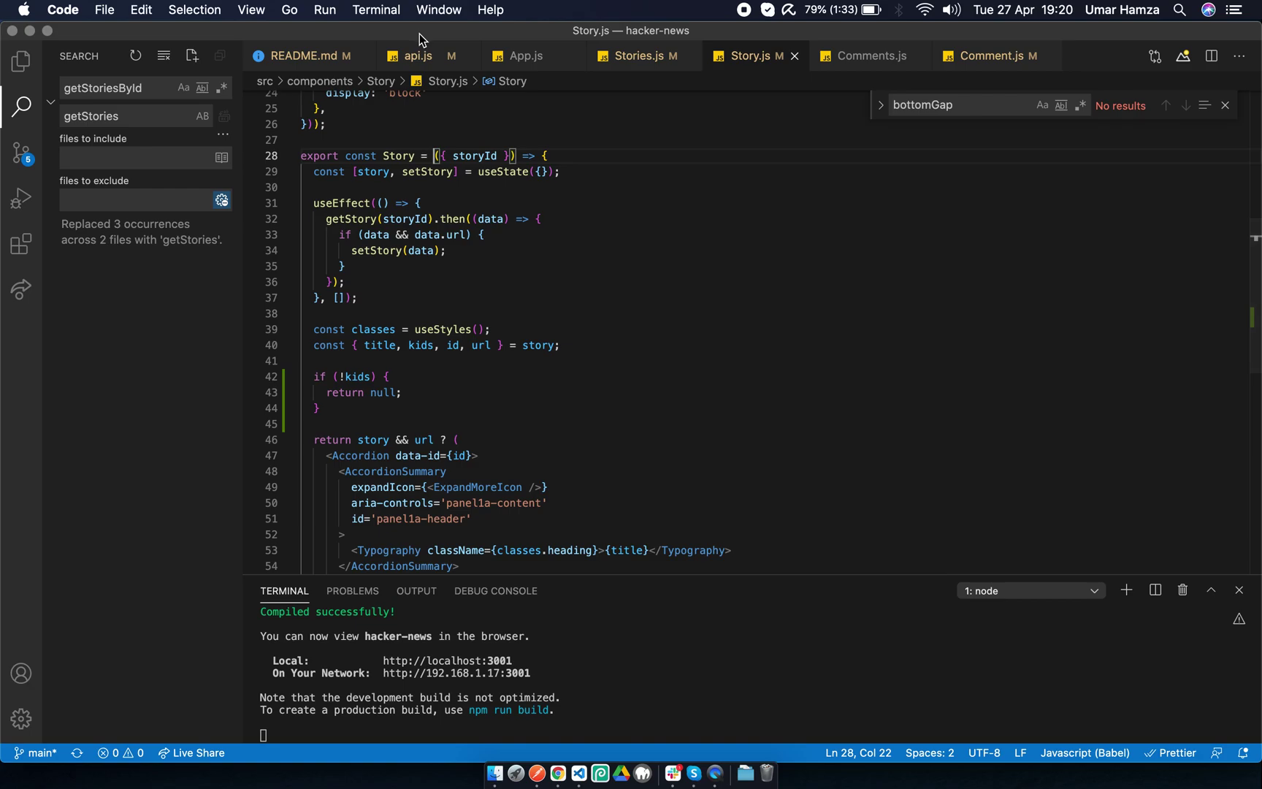
{"action": "left_click", "coordinate": [419, 55]}
{"action": "scroll", "coordinate": [404, 308], "scroll_direction": "down", "scroll_amount": 2}
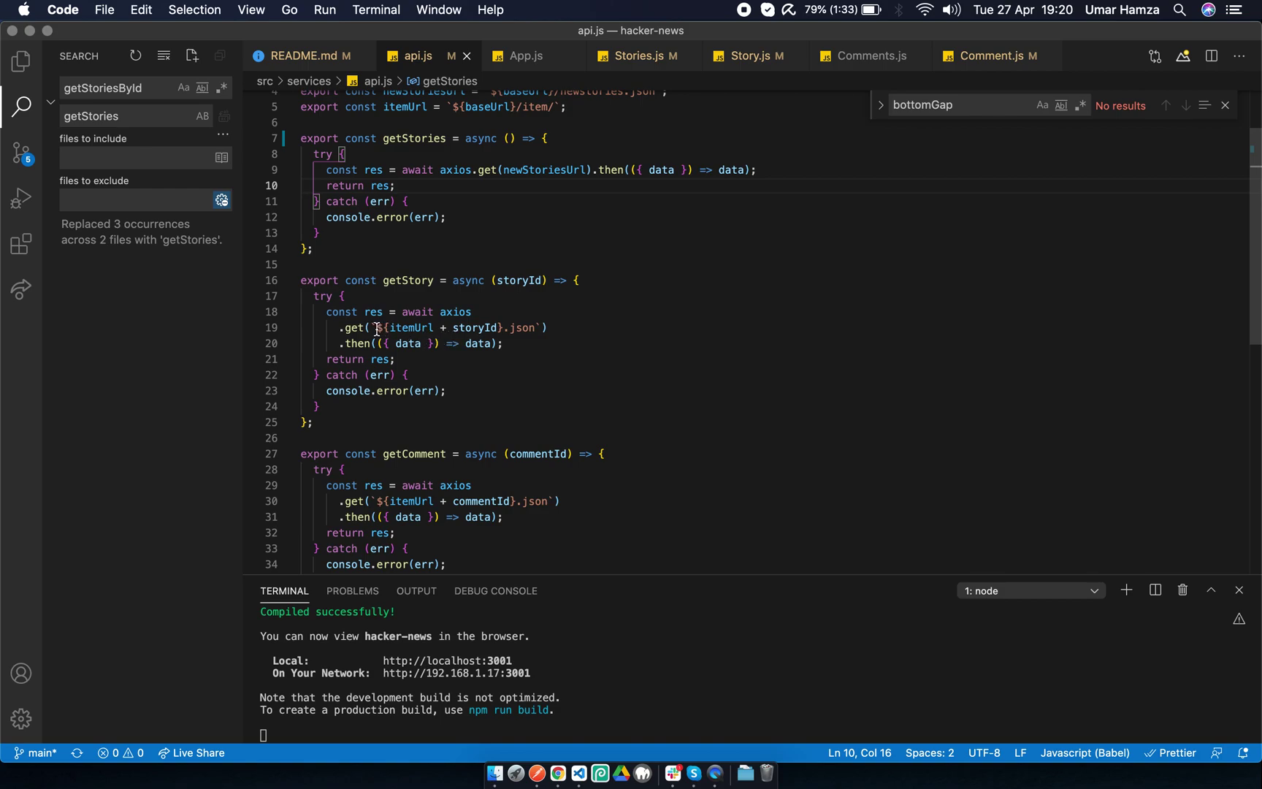
{"action": "scroll", "coordinate": [544, 322], "scroll_direction": "up", "scroll_amount": 3}
{"action": "scroll", "coordinate": [547, 321], "scroll_direction": "up", "scroll_amount": 1}
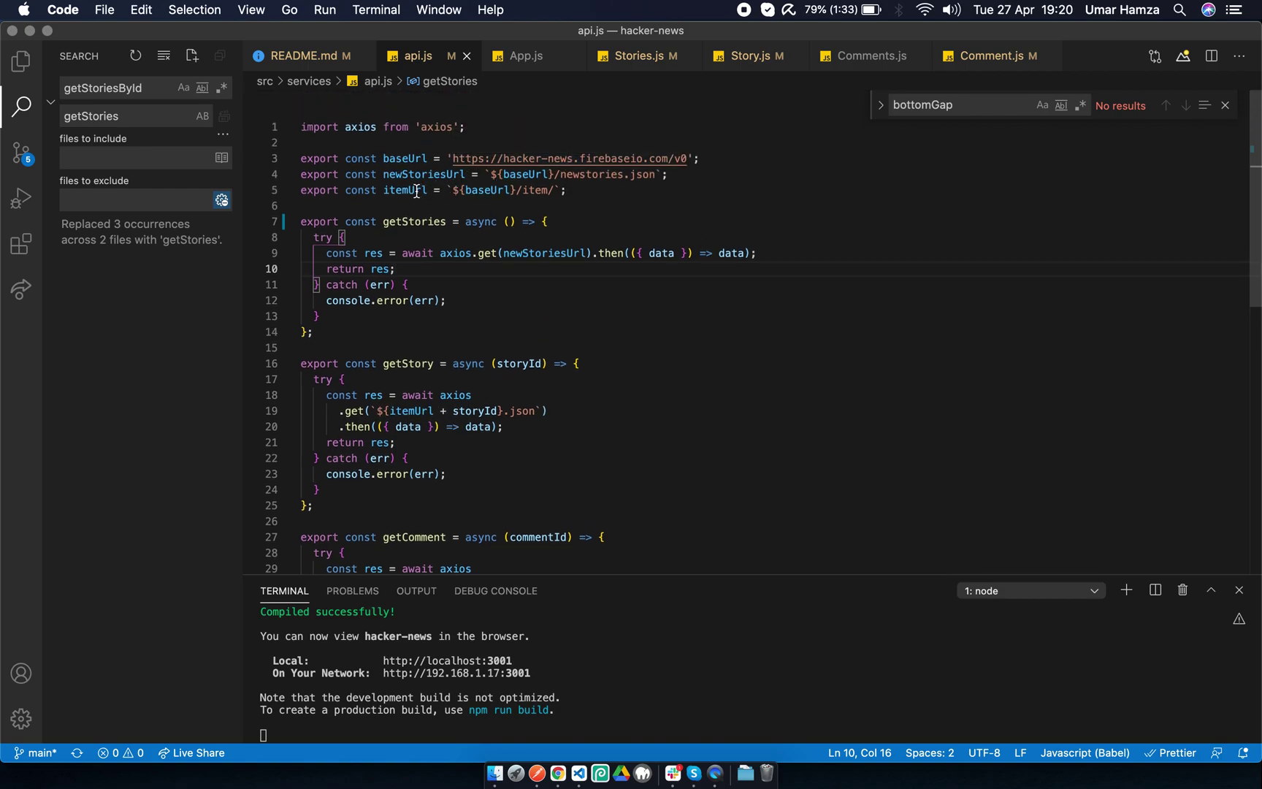
{"action": "double_click", "coordinate": [536, 190]}
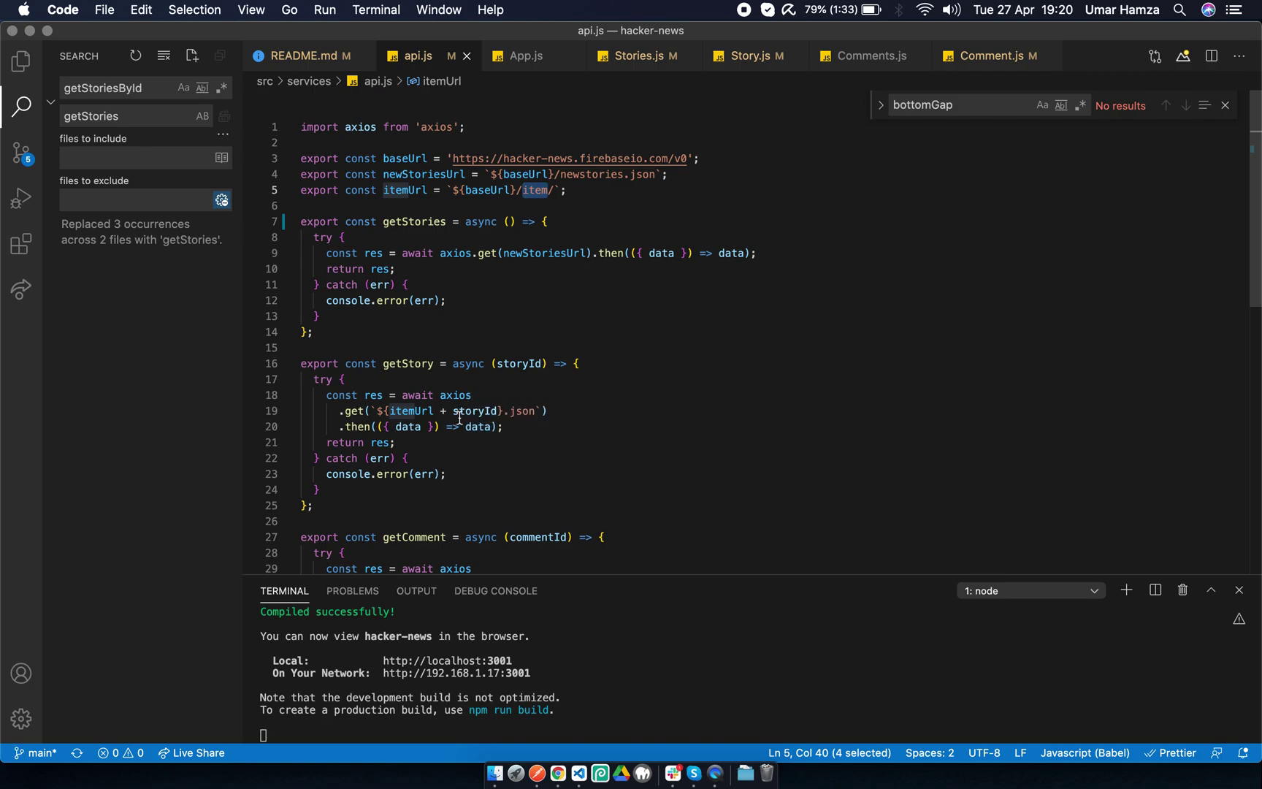
{"action": "double_click", "coordinate": [474, 412]}
{"action": "left_click", "coordinate": [538, 424]}
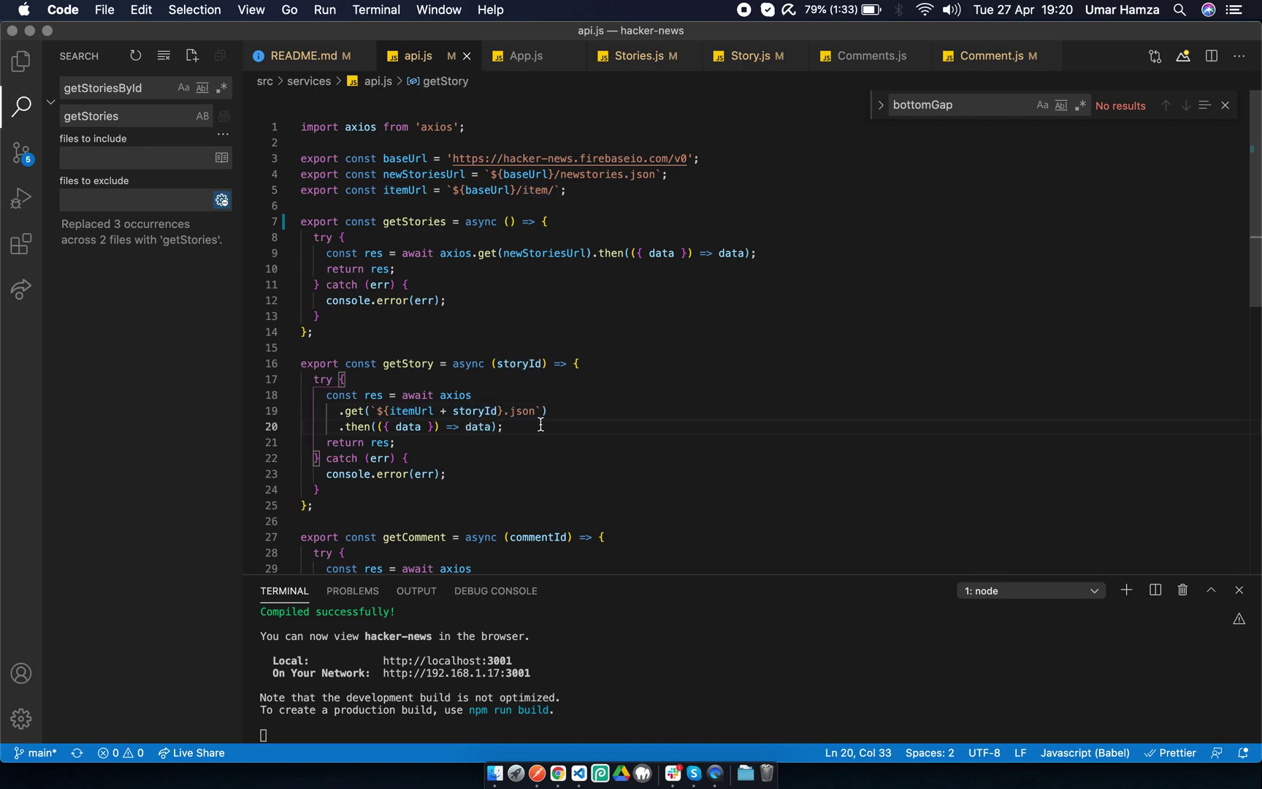
{"action": "scroll", "coordinate": [661, 192], "scroll_direction": "down", "scroll_amount": 3}
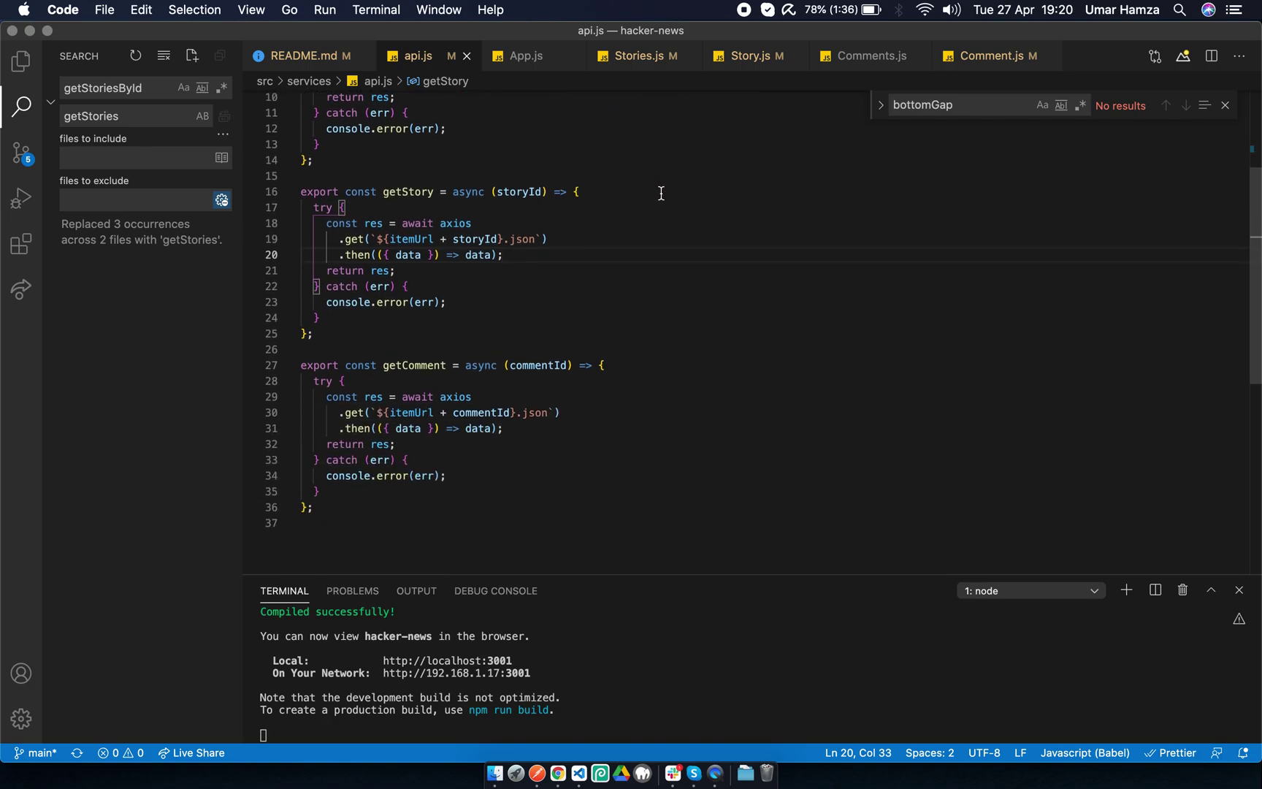
{"action": "scroll", "coordinate": [660, 193], "scroll_direction": "down", "scroll_amount": 2}
{"action": "scroll", "coordinate": [661, 193], "scroll_direction": "down", "scroll_amount": 1}
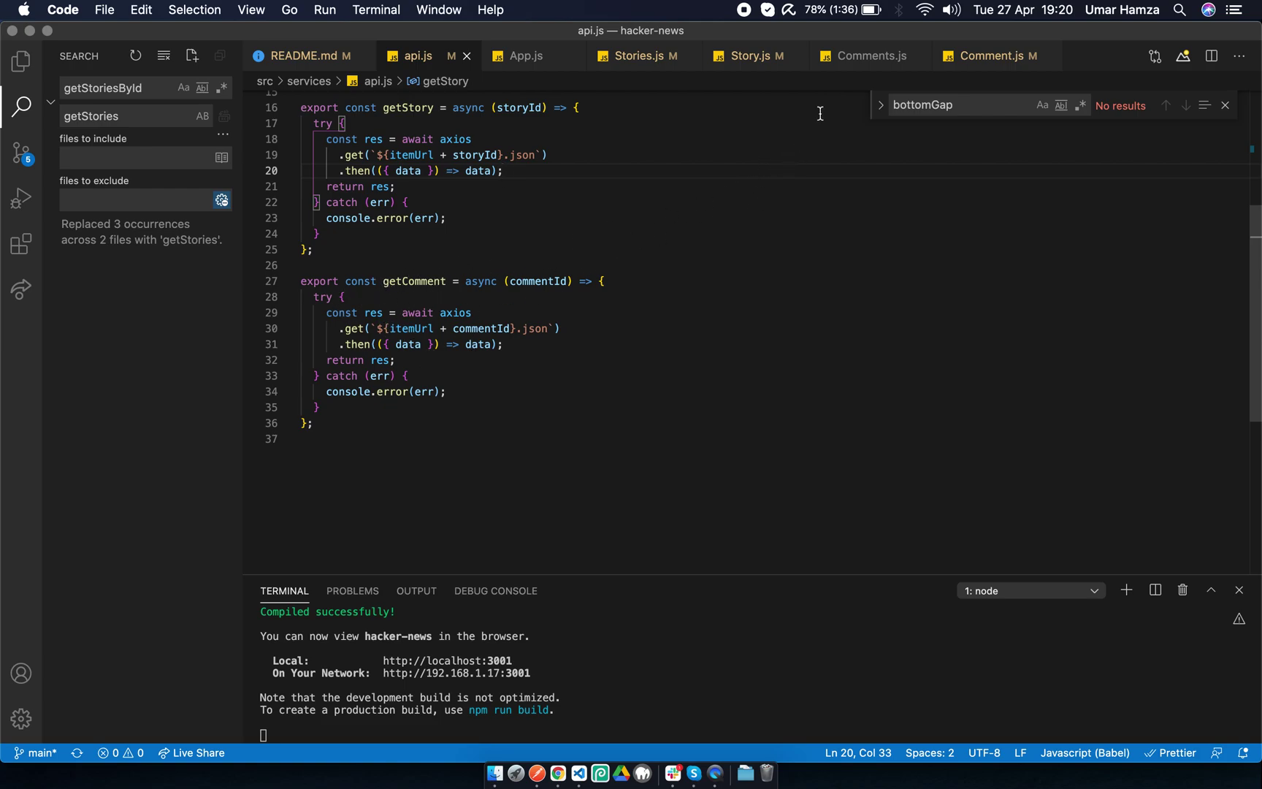
- Return to Story.js and jump from the Comments tag to its definition in Comments.js
{"action": "left_click", "coordinate": [751, 60]}
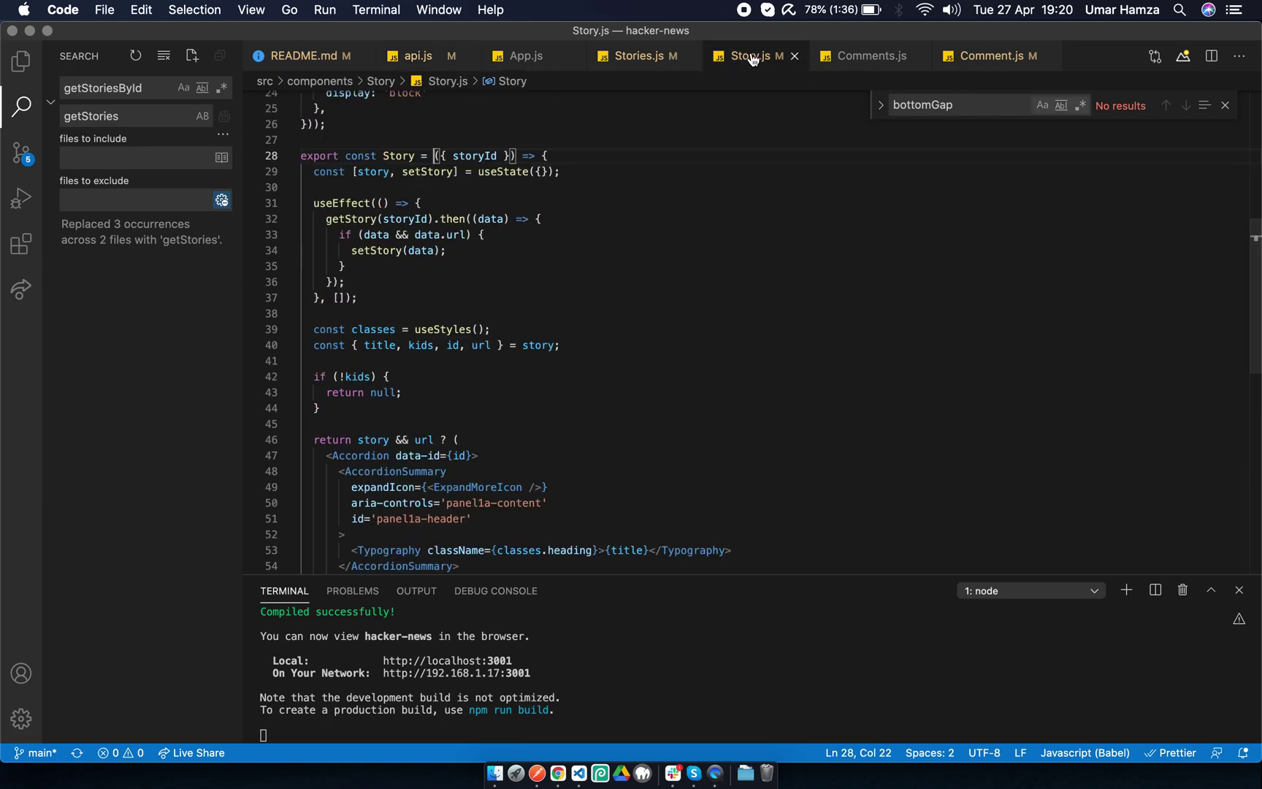
{"action": "scroll", "coordinate": [608, 302], "scroll_direction": "down", "scroll_amount": 5}
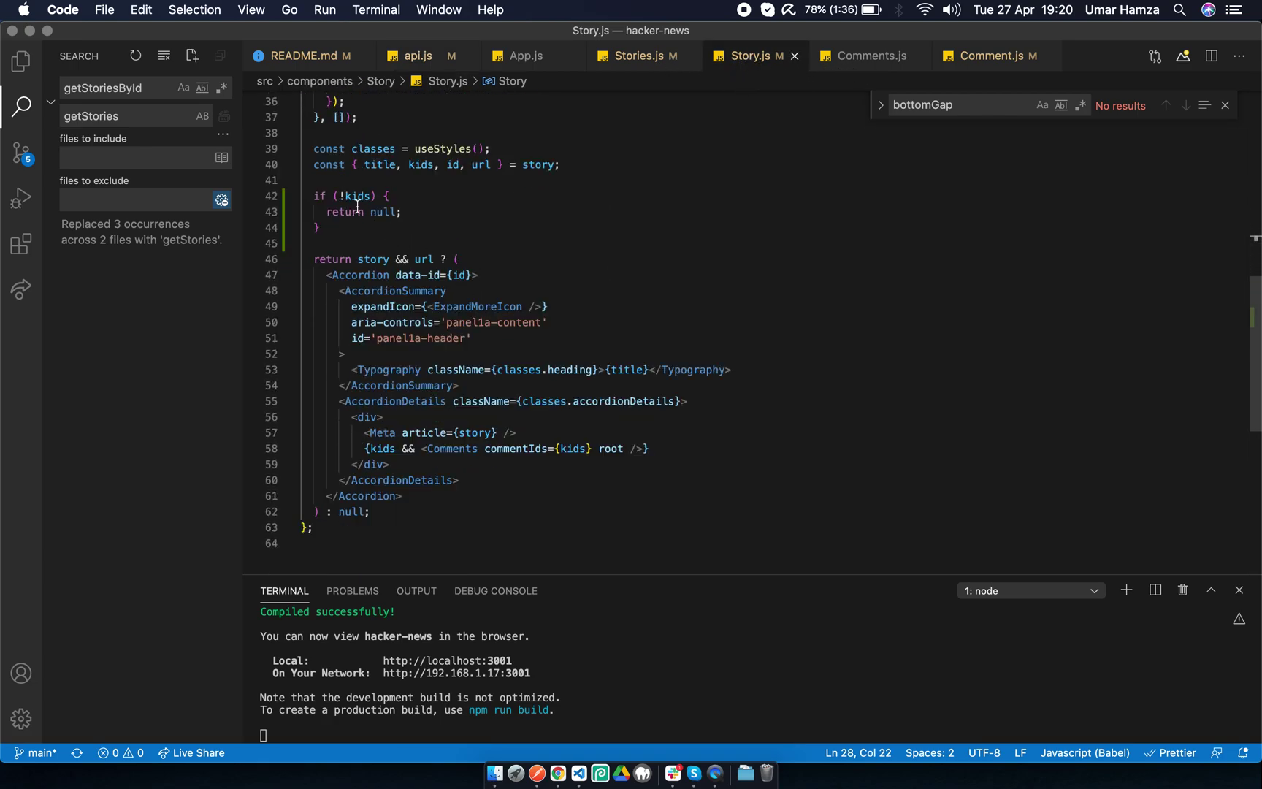
{"action": "left_click", "coordinate": [453, 445], "text": "super"}
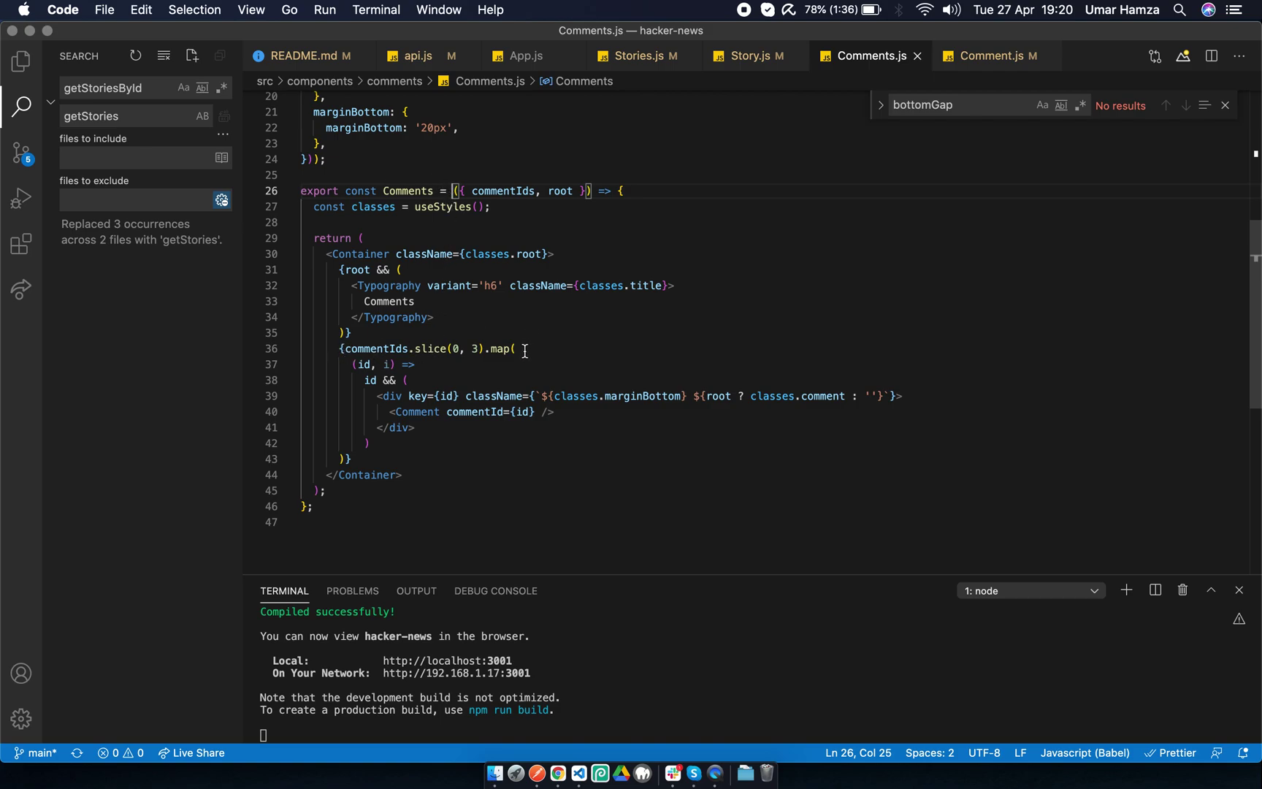
- Highlight the (0, 3) slice range in Comments.js, review Comment.js, then open README.md
{"action": "left_click_drag", "start_coordinate": [484, 349], "coordinate": [447, 354]}
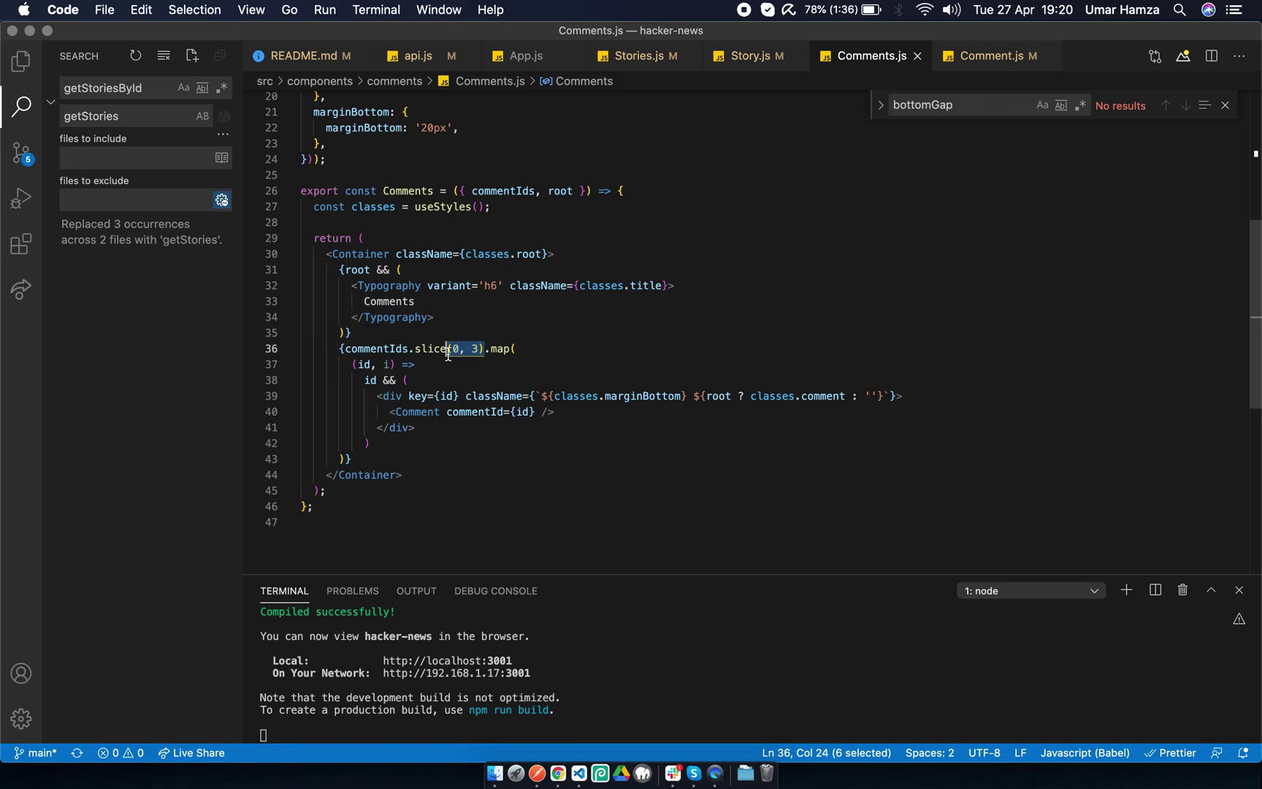
{"action": "left_click", "coordinate": [530, 351]}
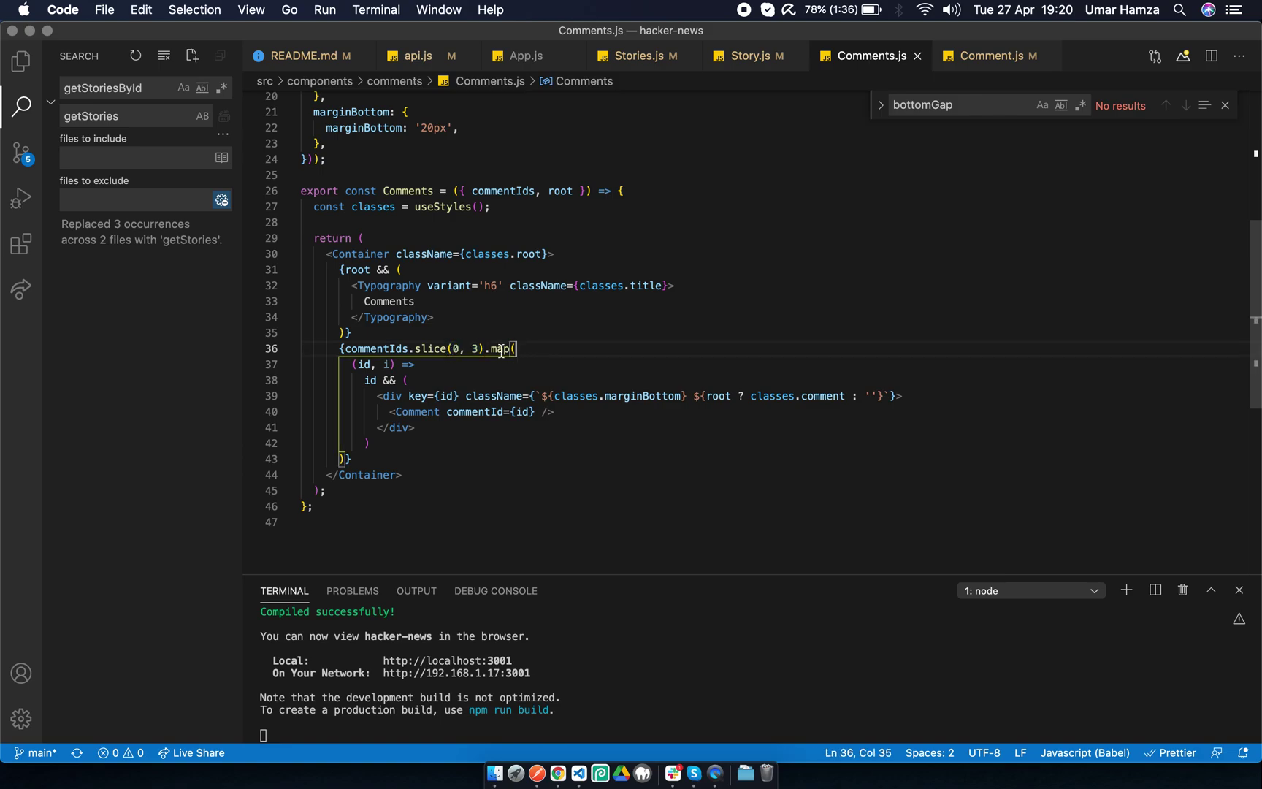
{"action": "left_click_drag", "start_coordinate": [484, 349], "coordinate": [446, 350]}
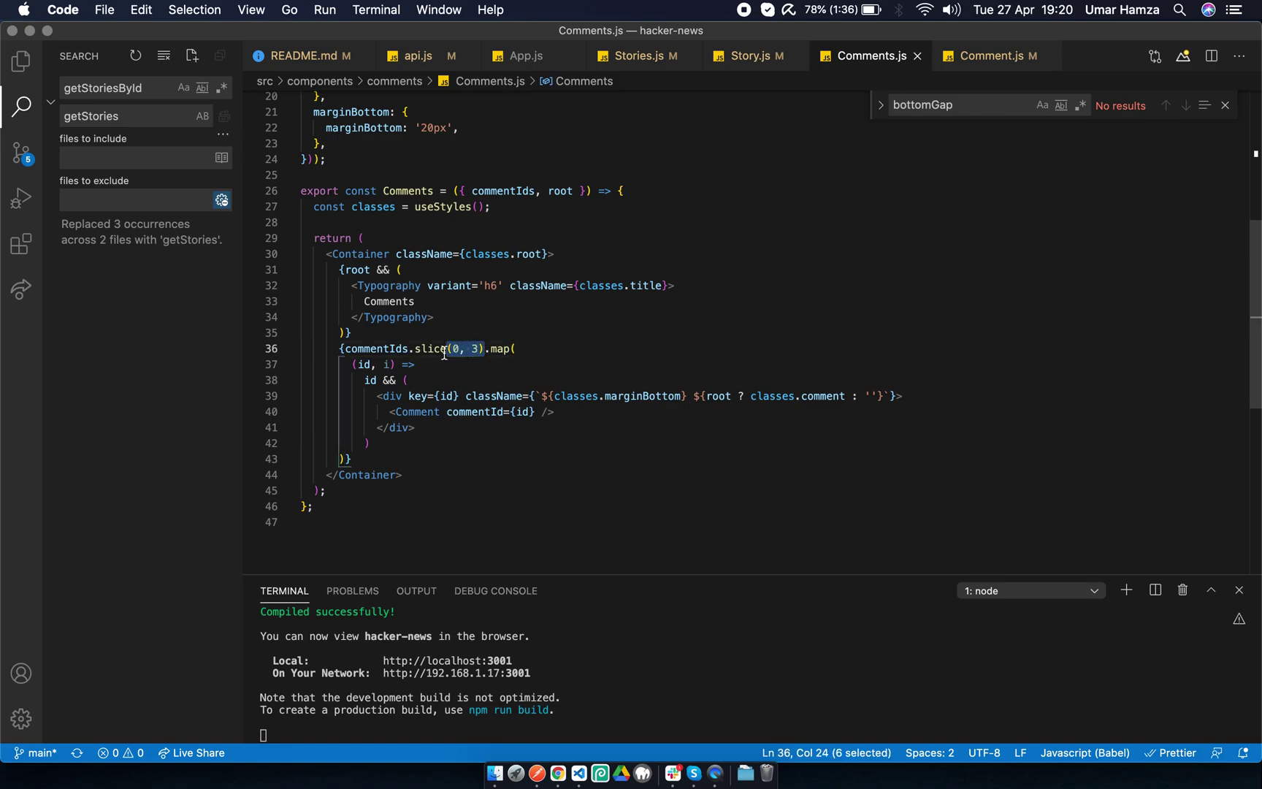
{"action": "left_click", "coordinate": [544, 351]}
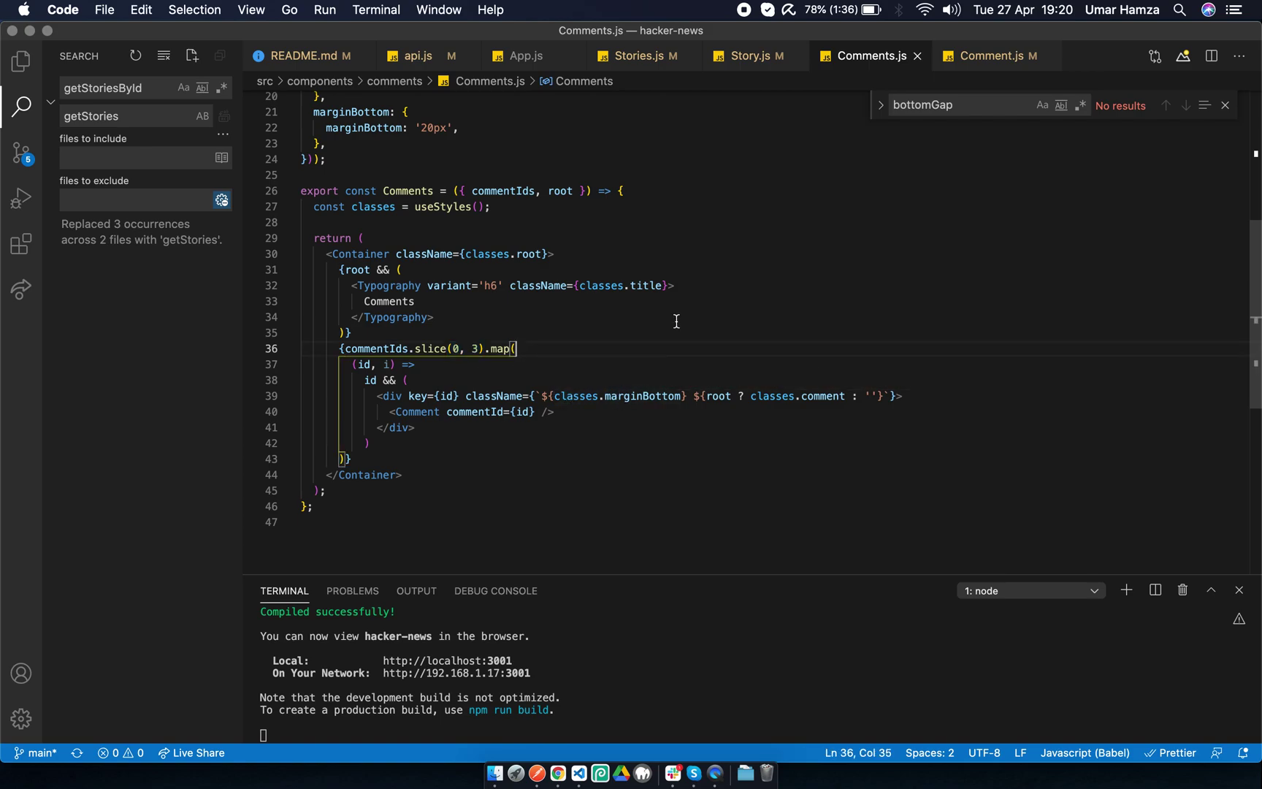
{"action": "left_click", "coordinate": [986, 55]}
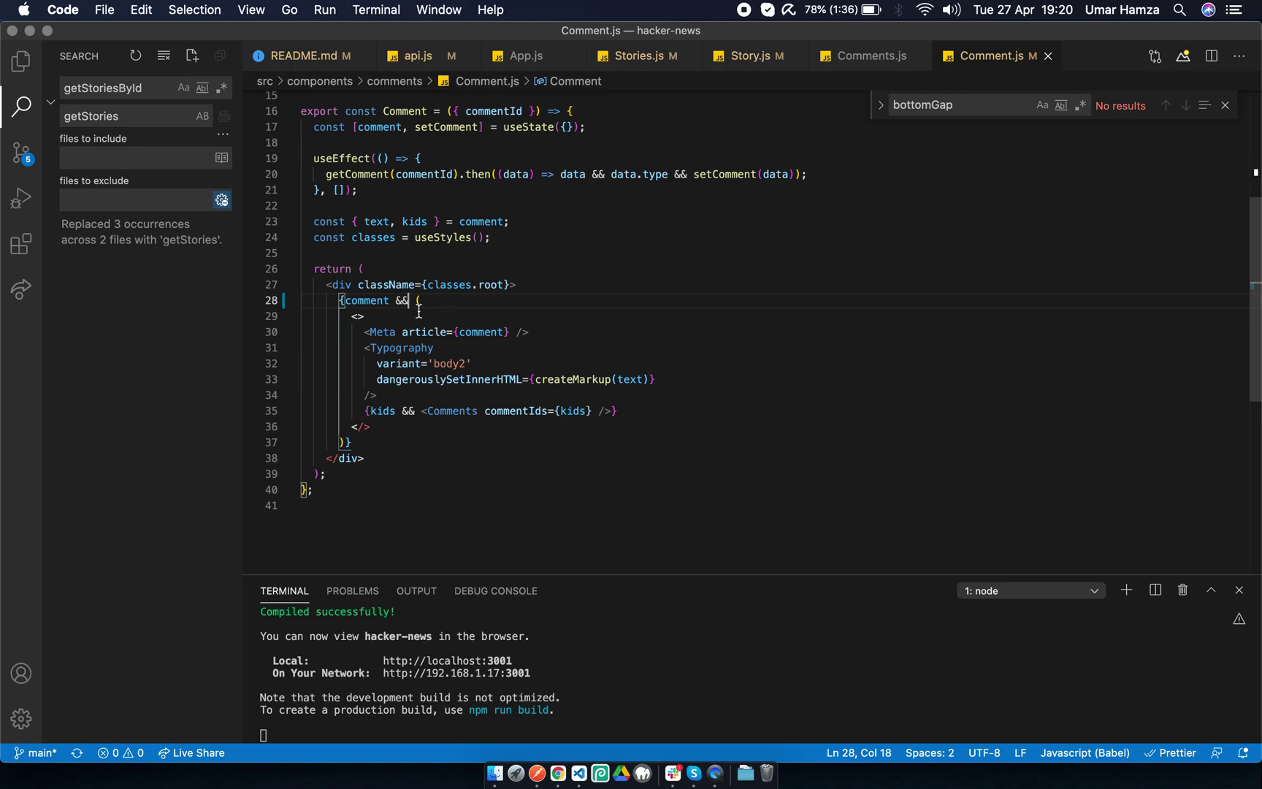
{"action": "scroll", "coordinate": [513, 215], "scroll_direction": "up", "scroll_amount": 3}
{"action": "scroll", "coordinate": [527, 256], "scroll_direction": "down", "scroll_amount": 3}
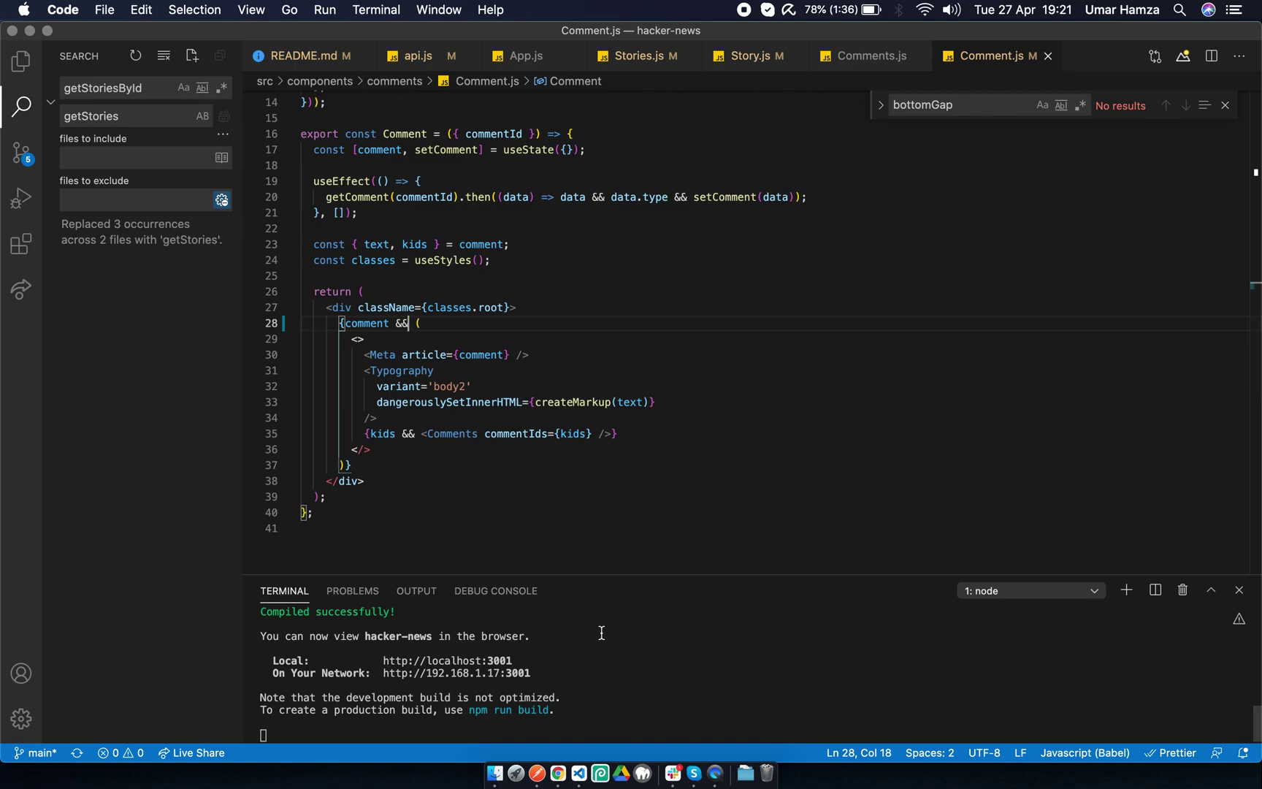
{"action": "left_click", "coordinate": [311, 59]}
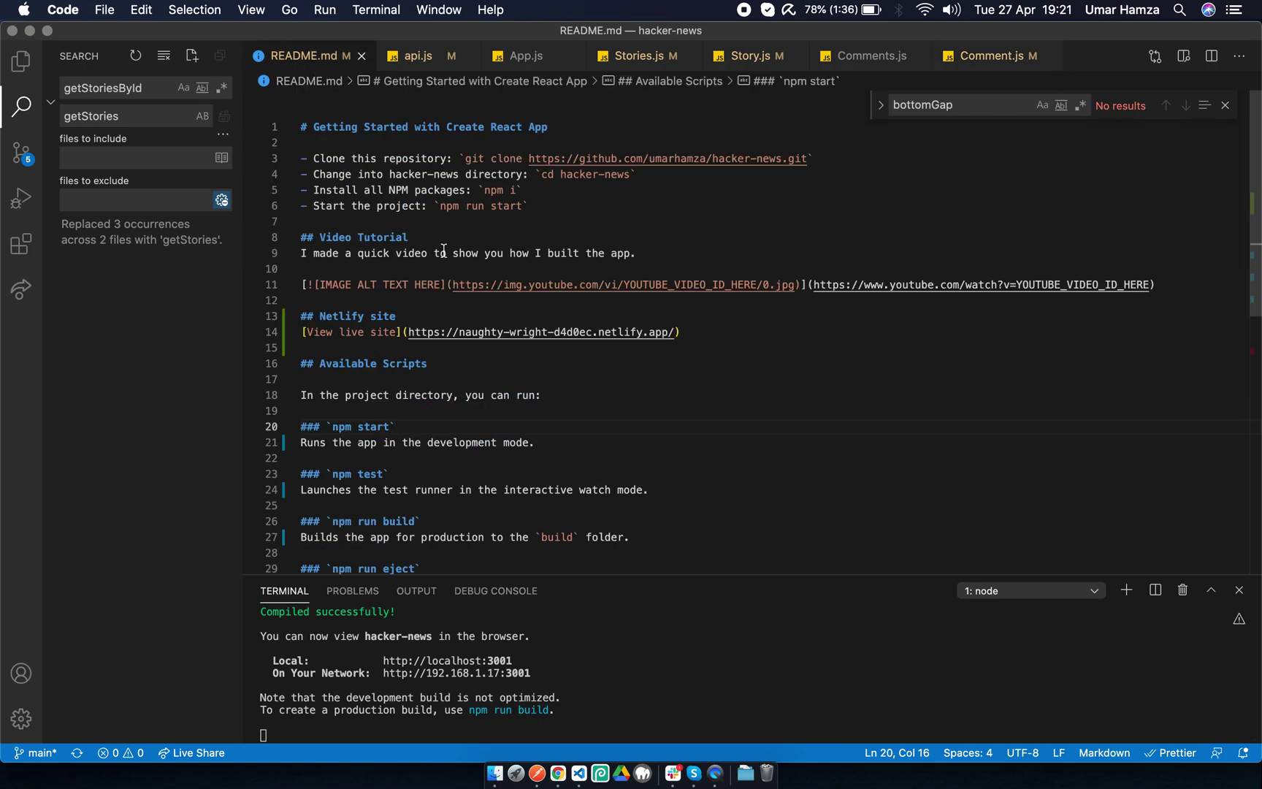
{"action": "left_click_drag", "start_coordinate": [328, 159], "coordinate": [530, 205]}
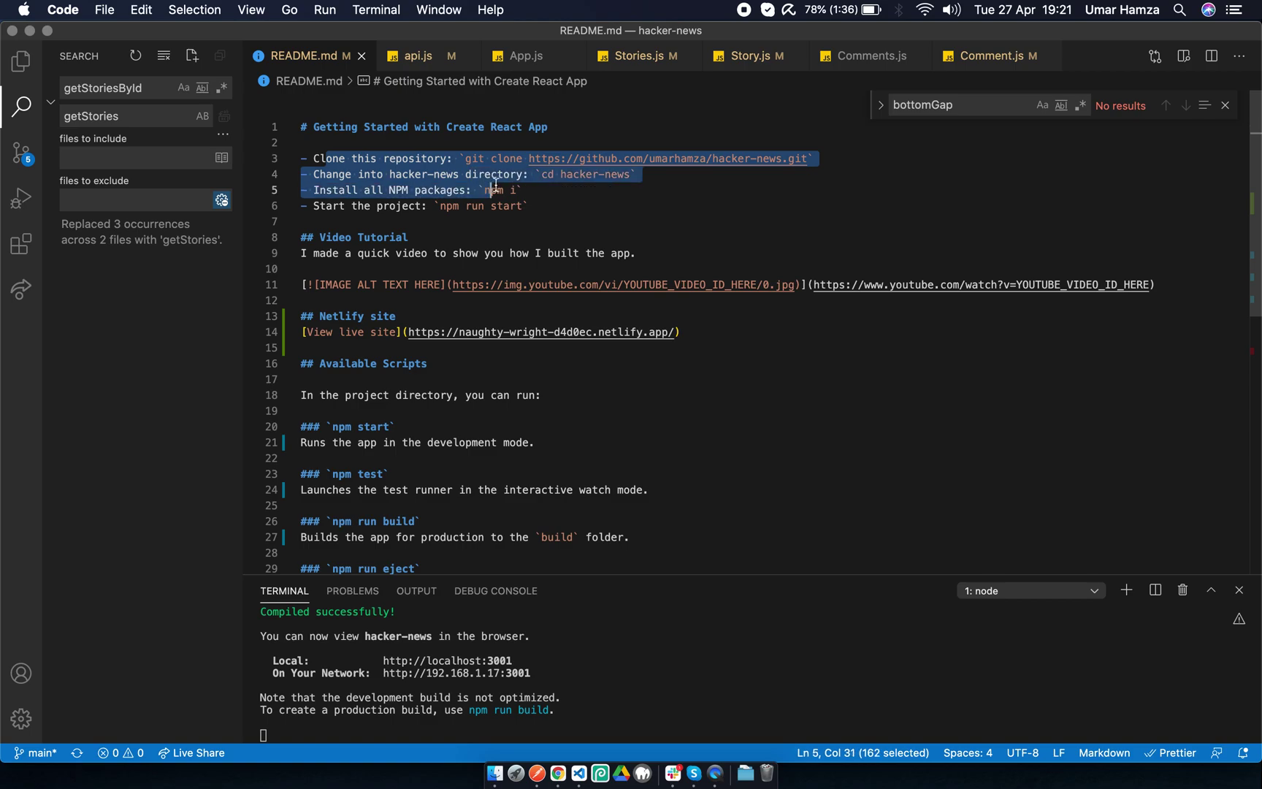
{"action": "left_click", "coordinate": [529, 204]}
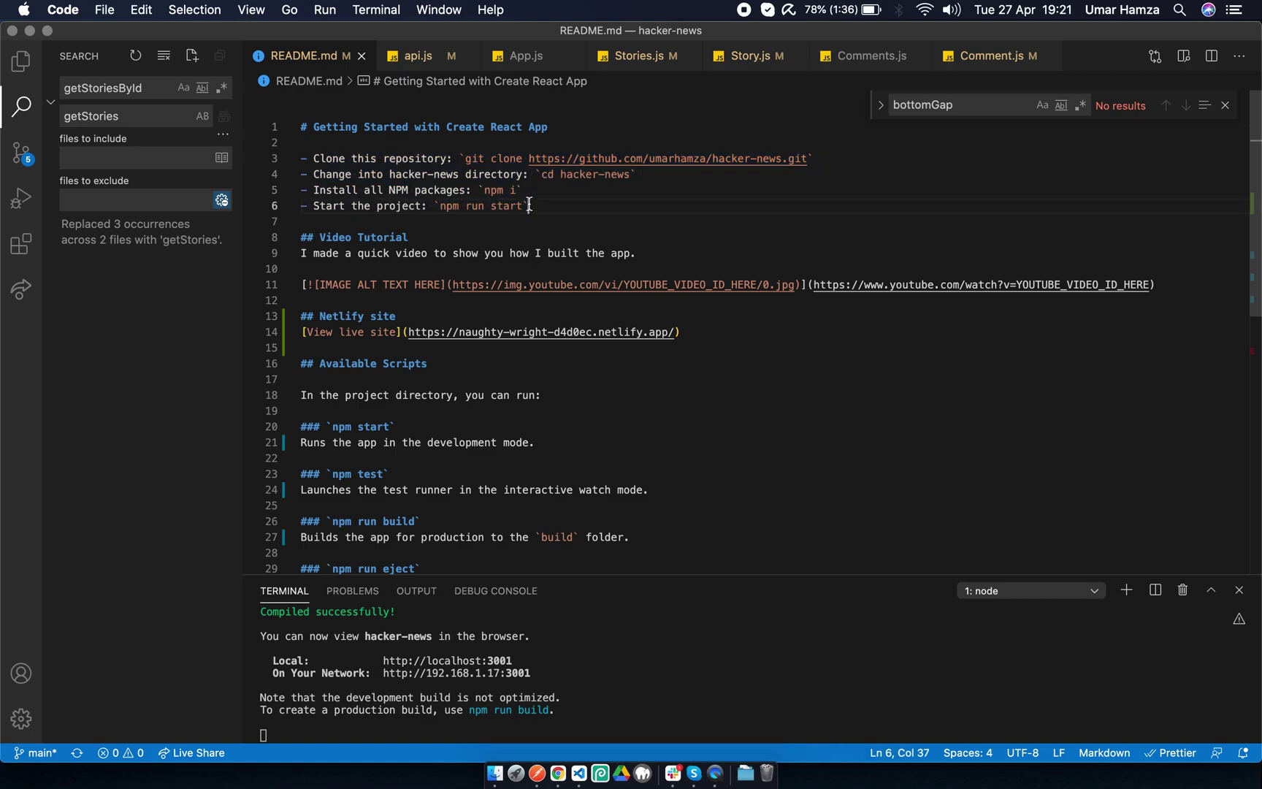